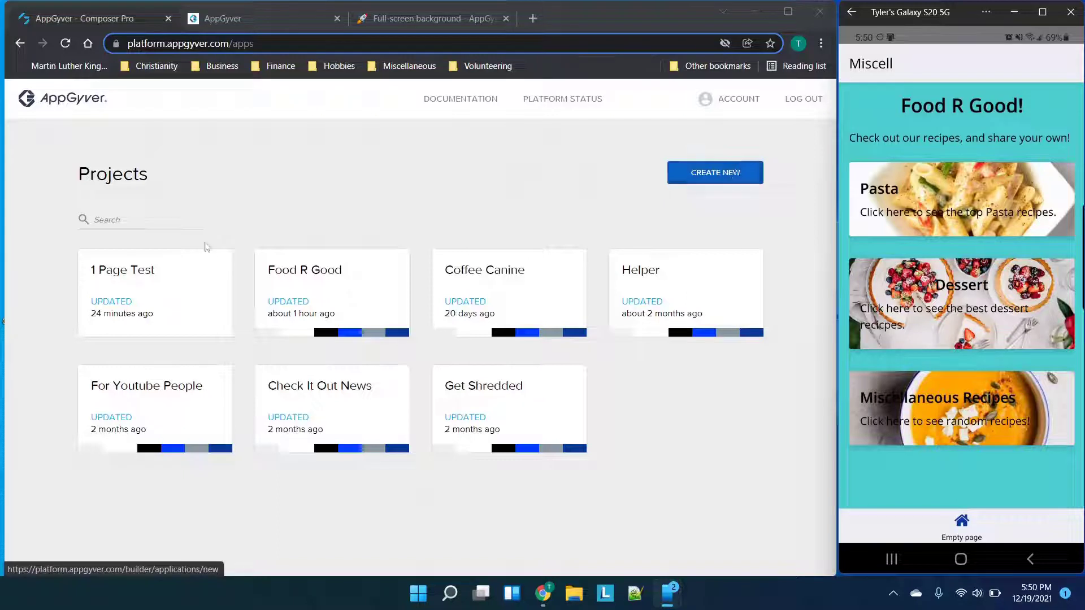
Create a new project named Test Web Preview and return the phone preview to its app list
left_click(686, 176)
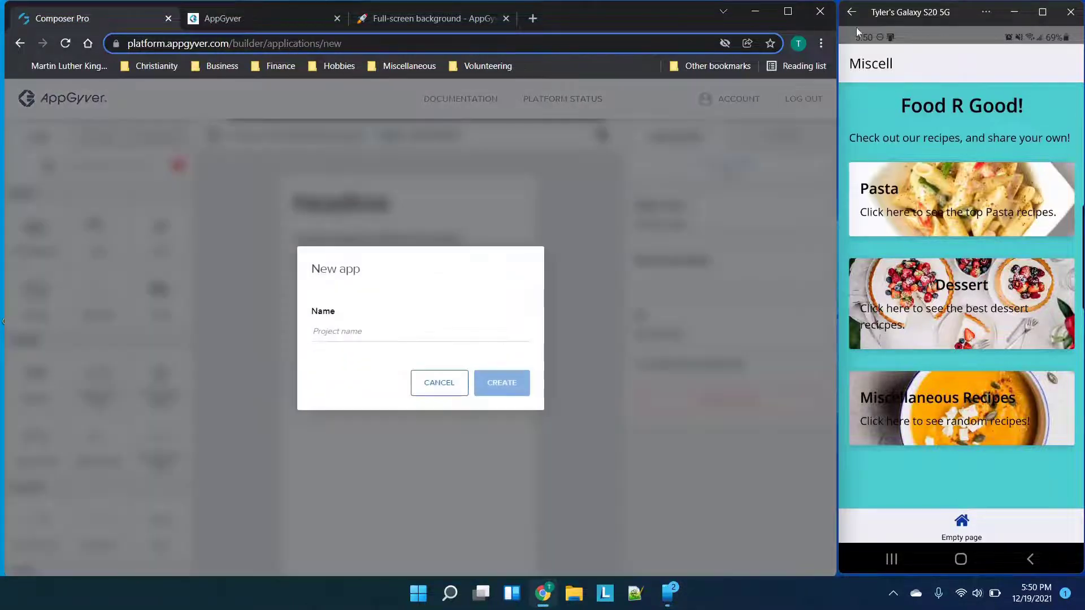
left_click(855, 12)
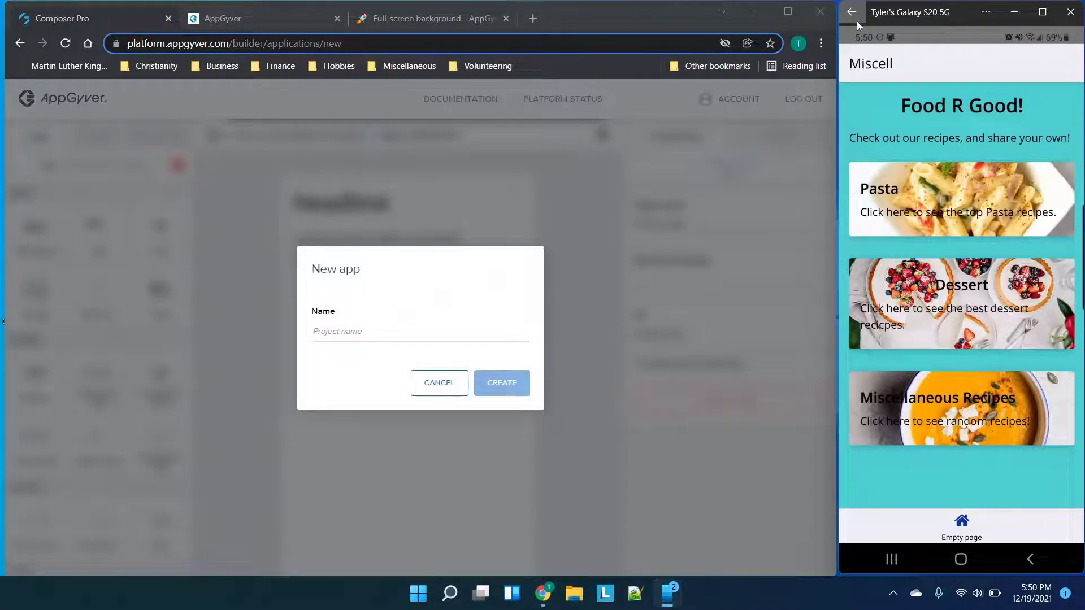
left_click(856, 20)
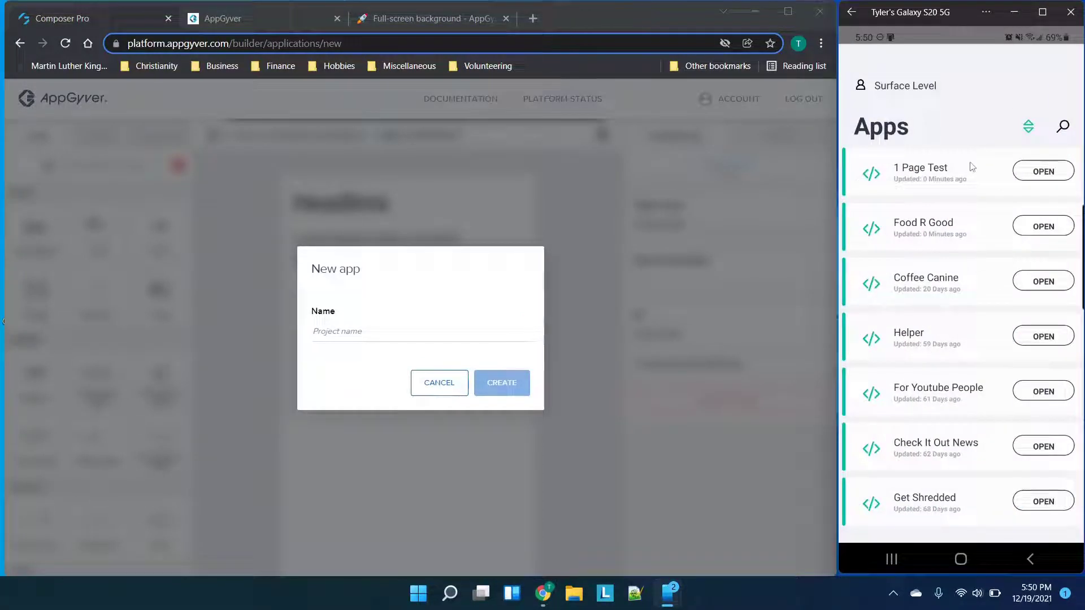
left_click(473, 326)
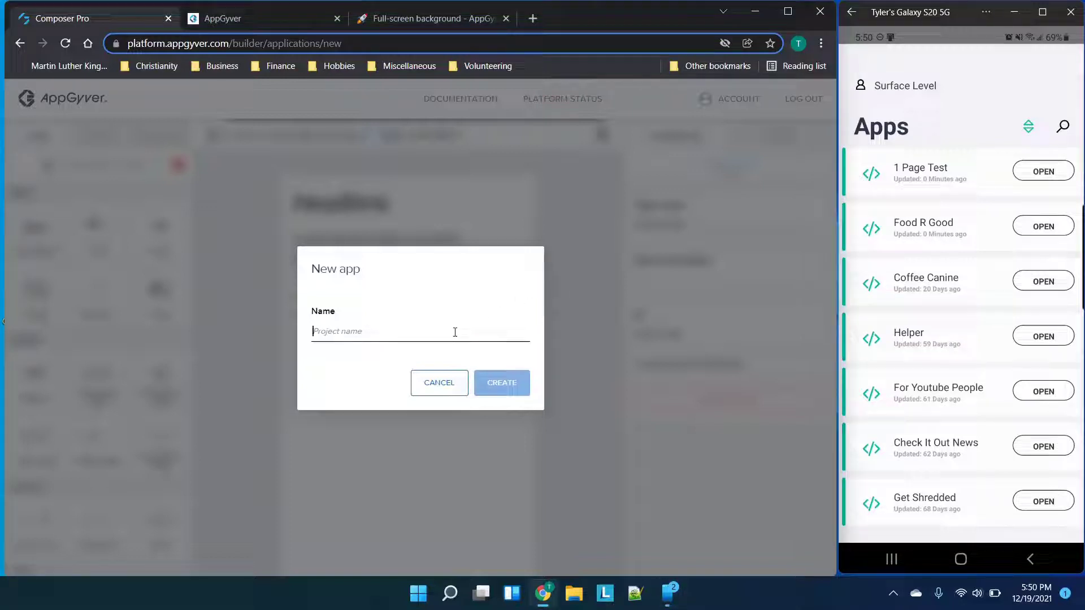
type("Test Web P")
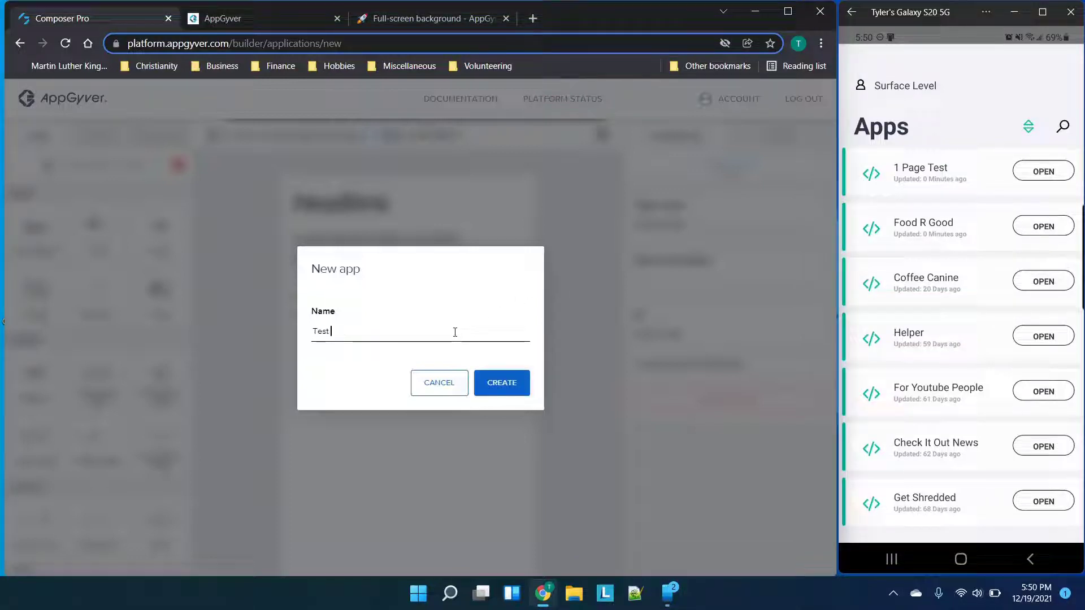
type("review")
left_click(491, 384)
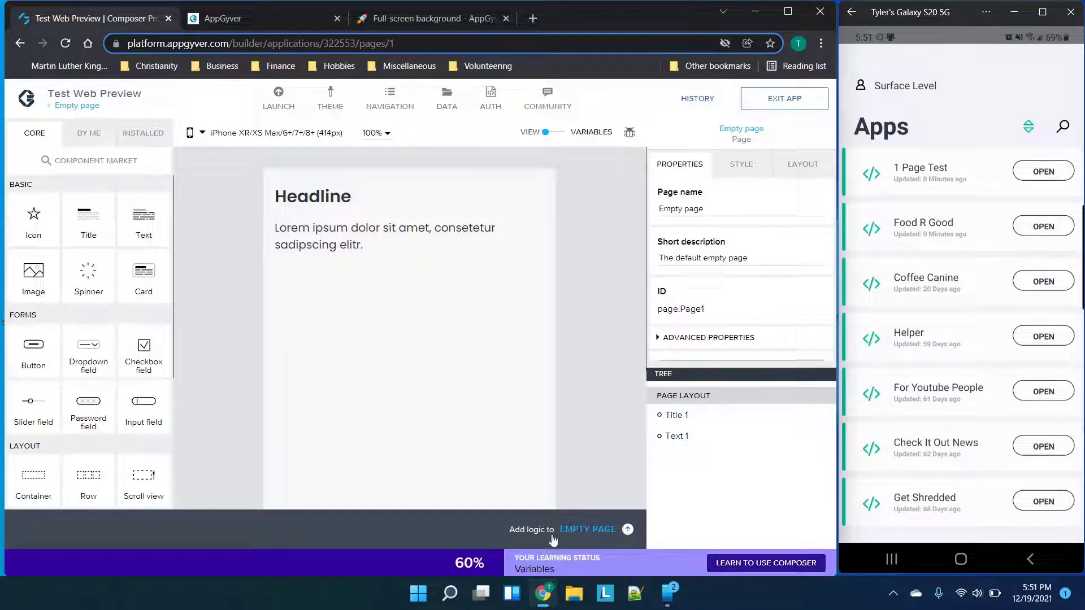
Try adding an Open page function to the Lorem ipsum text's logic, remove it and collapse the logic canvas
left_click(430, 237)
left_click(626, 529)
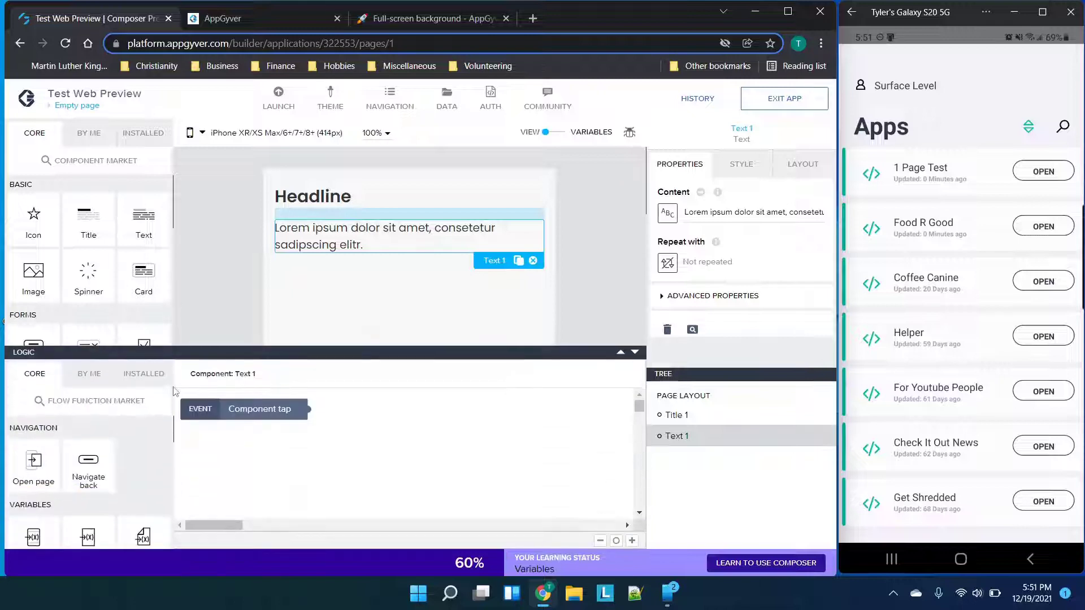
scroll(113, 470, "down", 1)
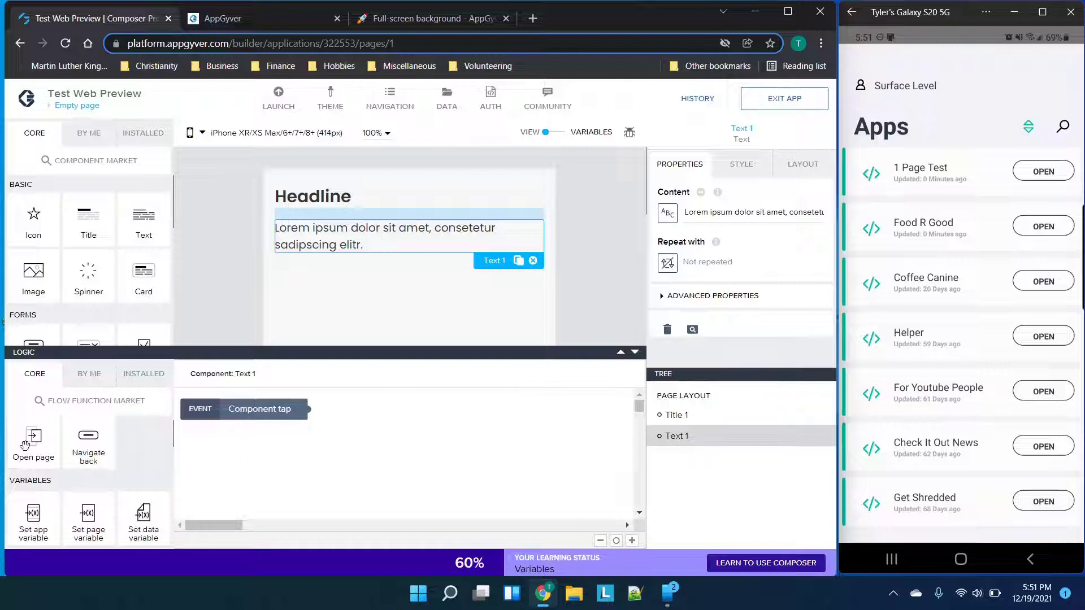
left_click_drag(33, 438, 429, 474)
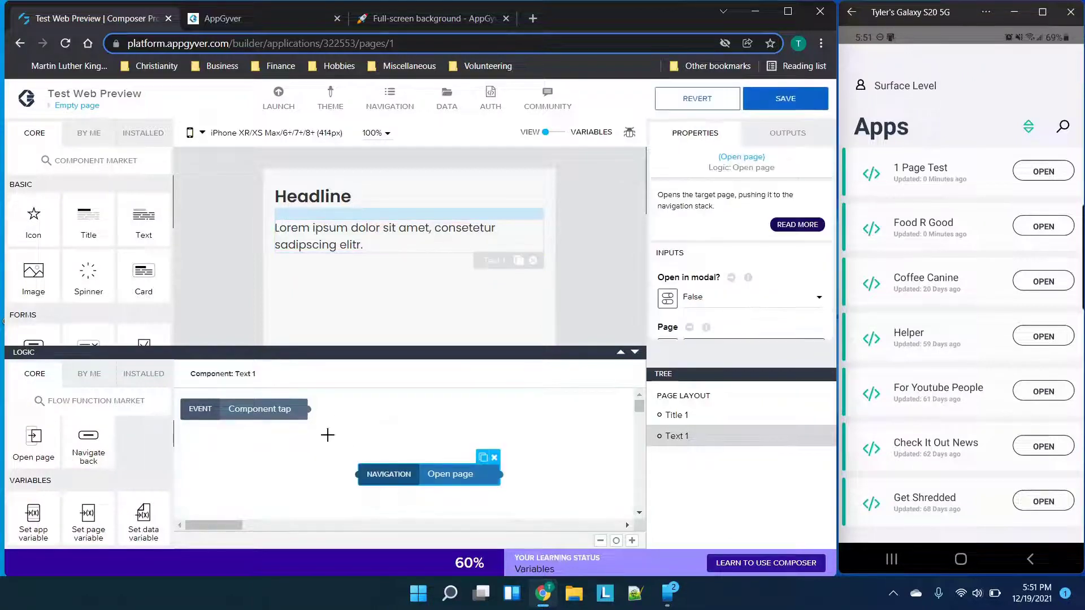
left_click(493, 459)
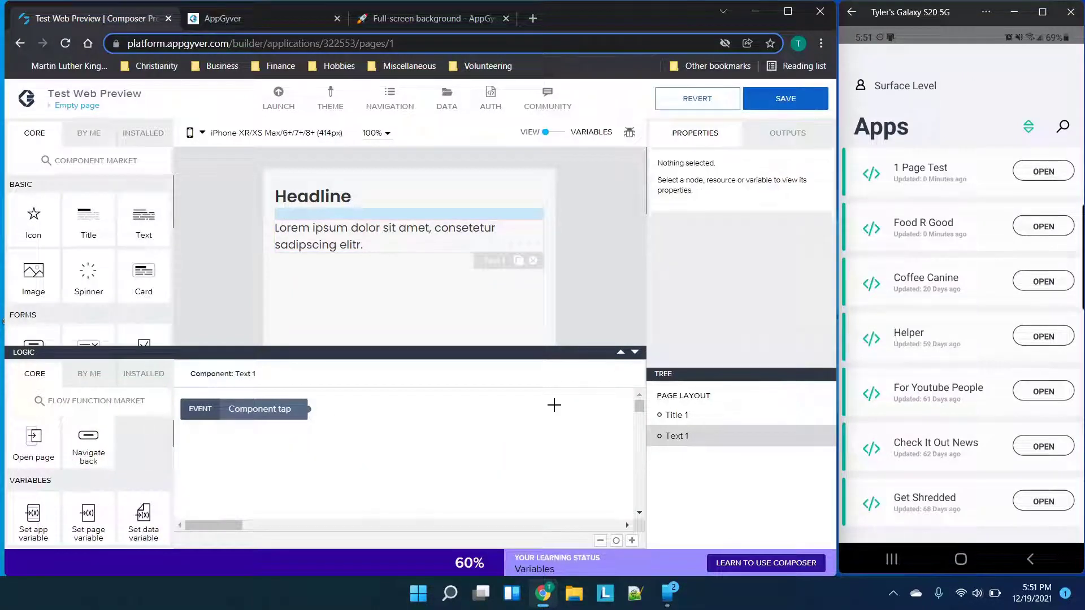
left_click(635, 352)
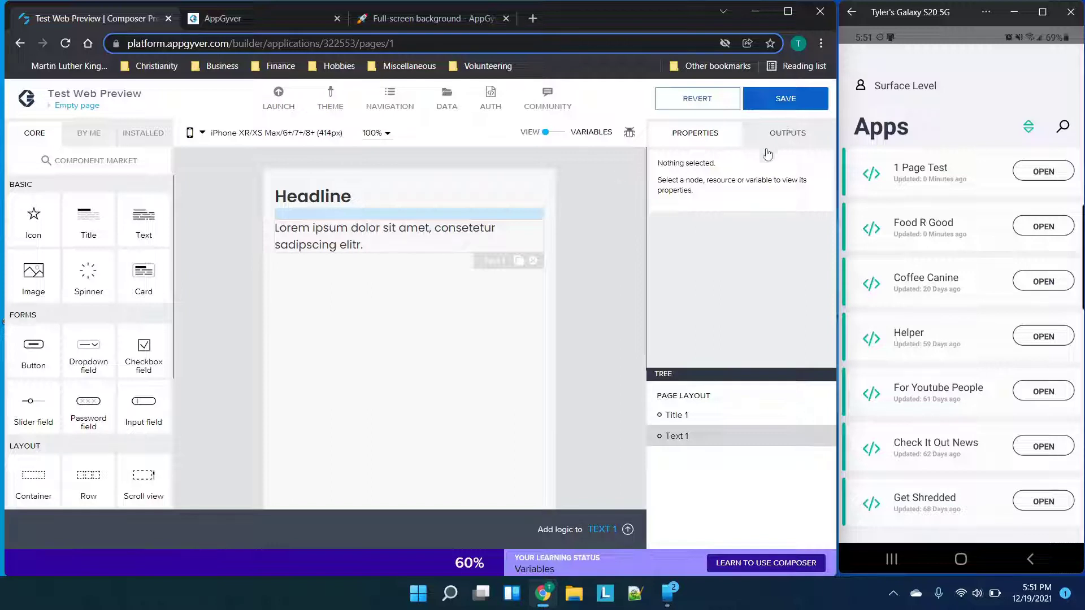
Try moving the Lorem ipsum text above the headline in the page's component tree
left_click(457, 240)
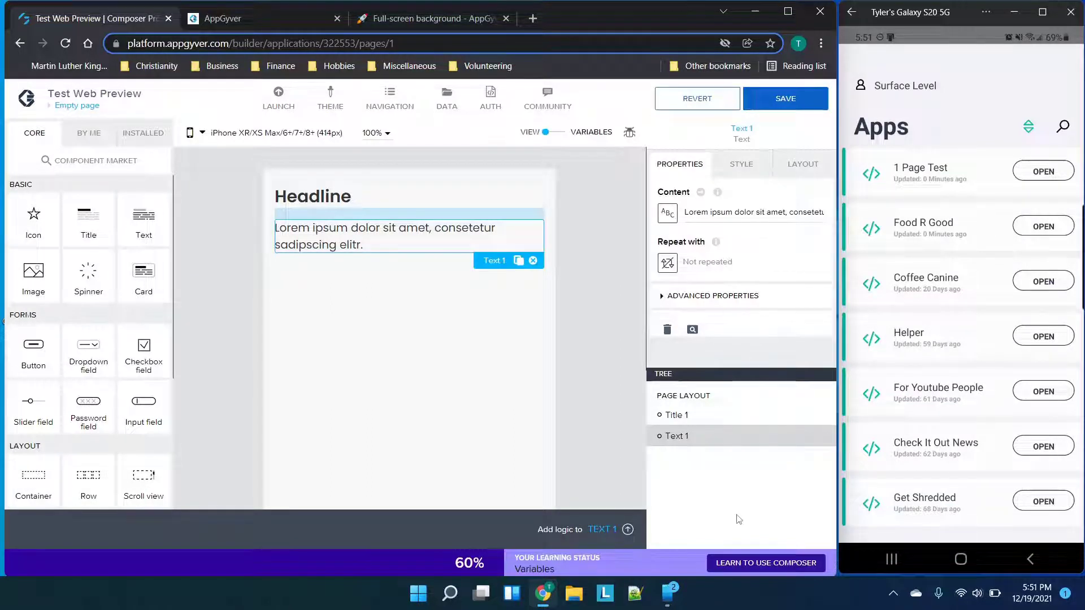
left_click_drag(691, 430, 689, 410)
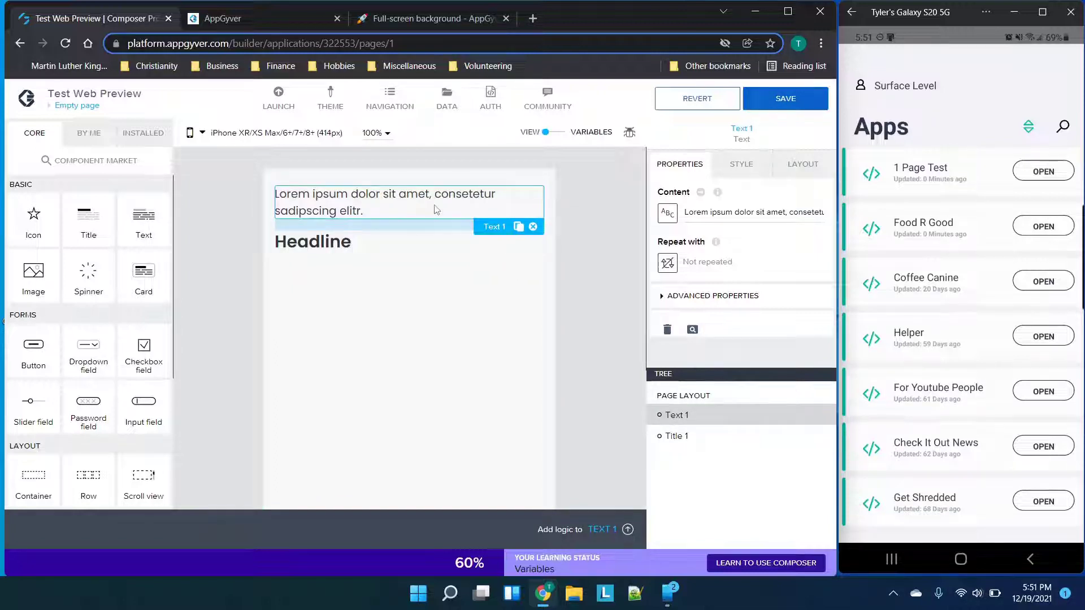
left_click(439, 288)
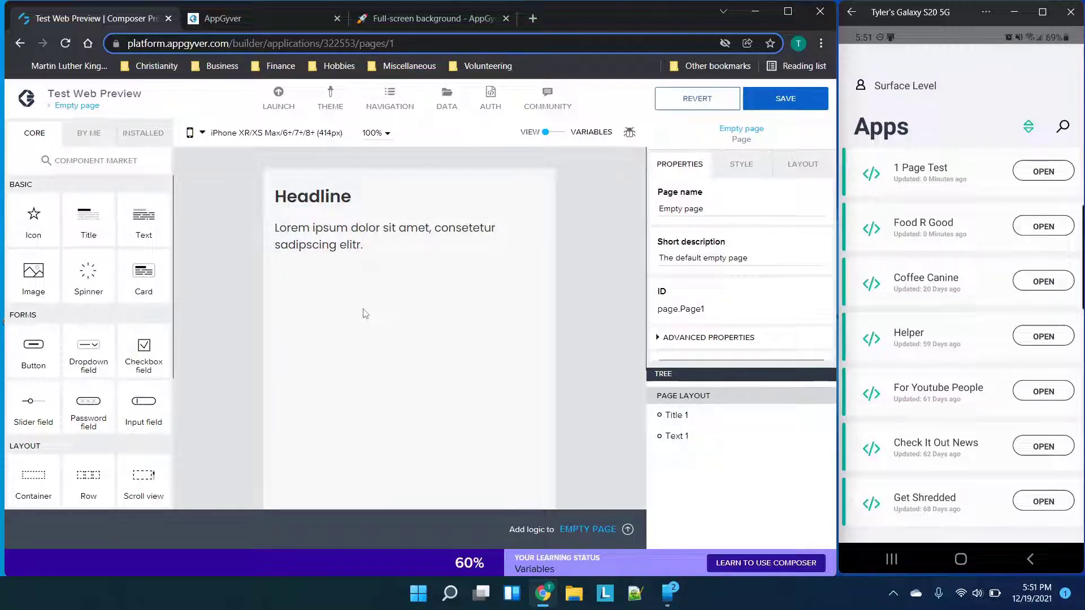
Open the Test Web Preview app in the browser preview portal and, after refreshing the app list, on the phone
left_click(274, 27)
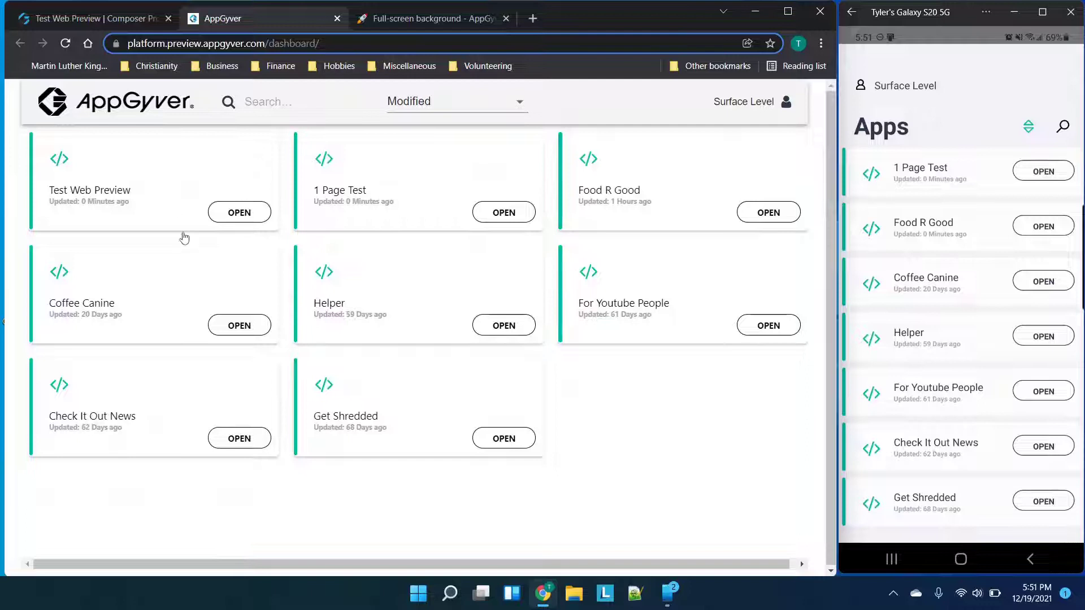
left_click(240, 213)
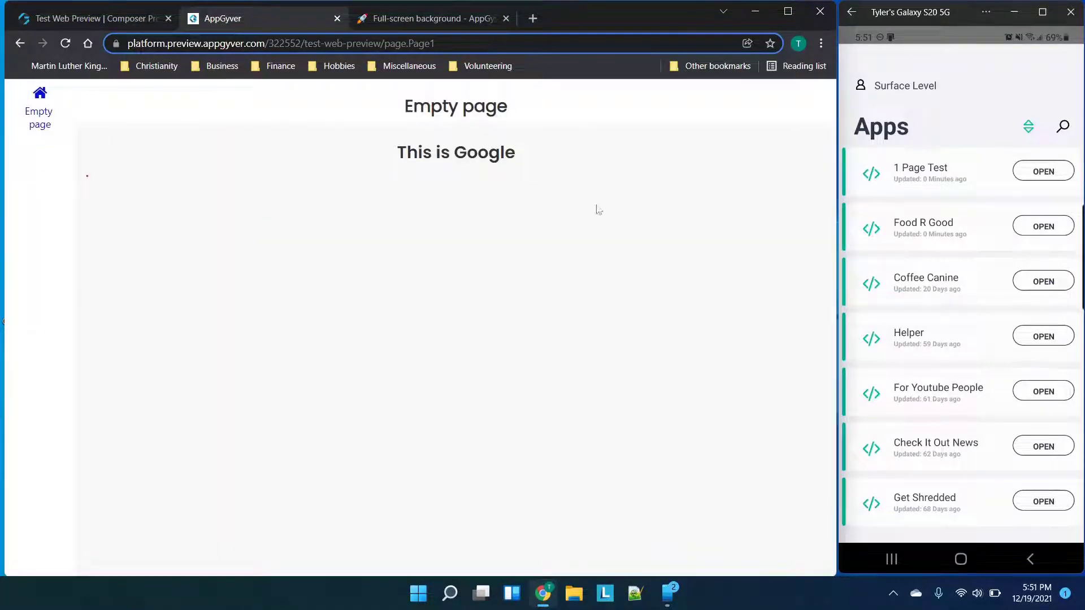
left_click(940, 131)
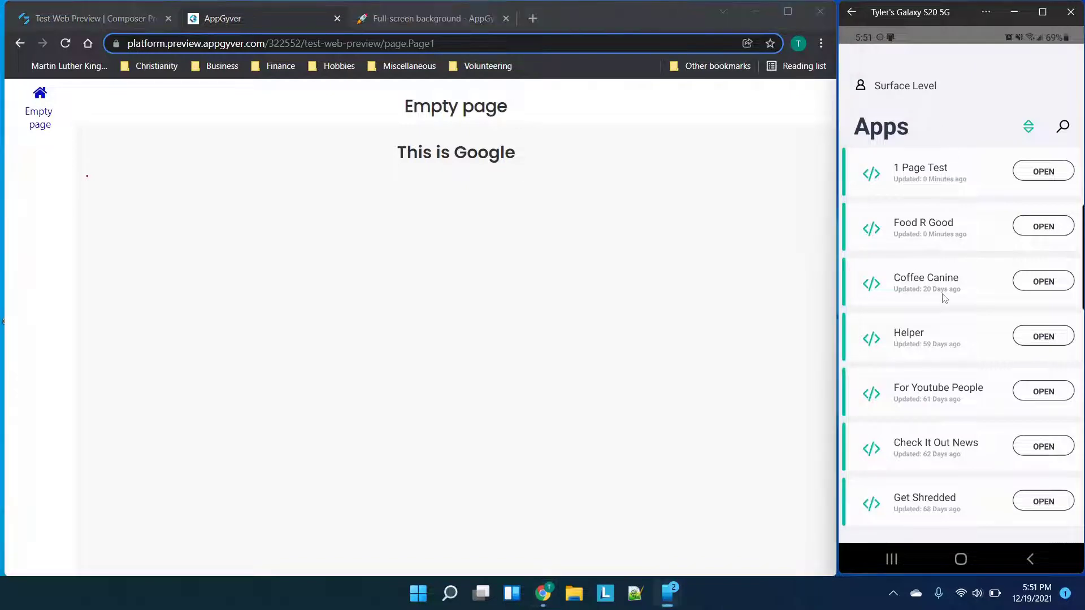
left_click_drag(947, 198, 936, 364)
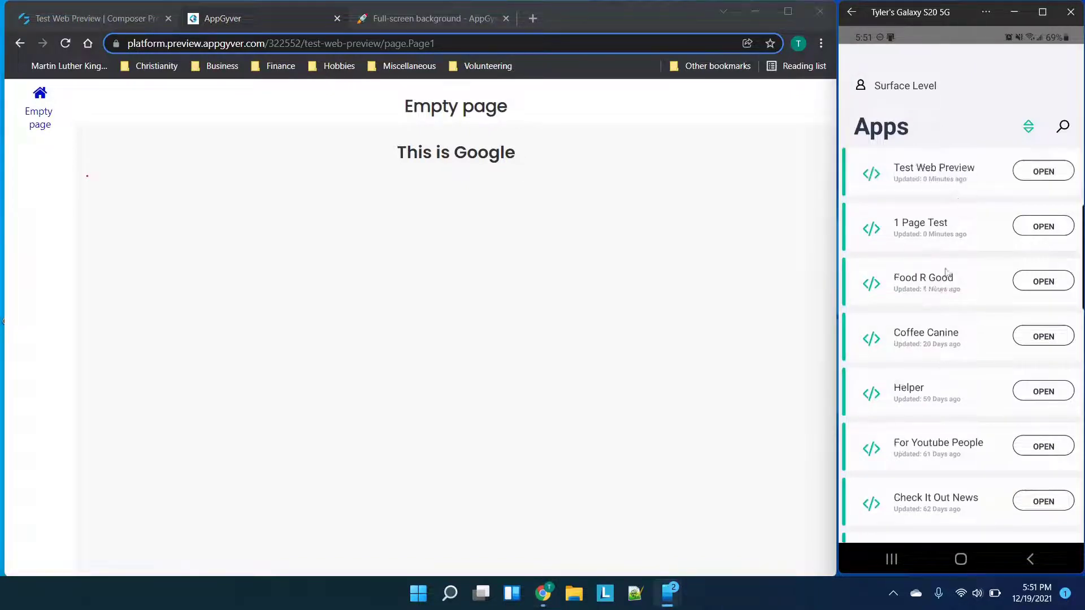
left_click(1028, 174)
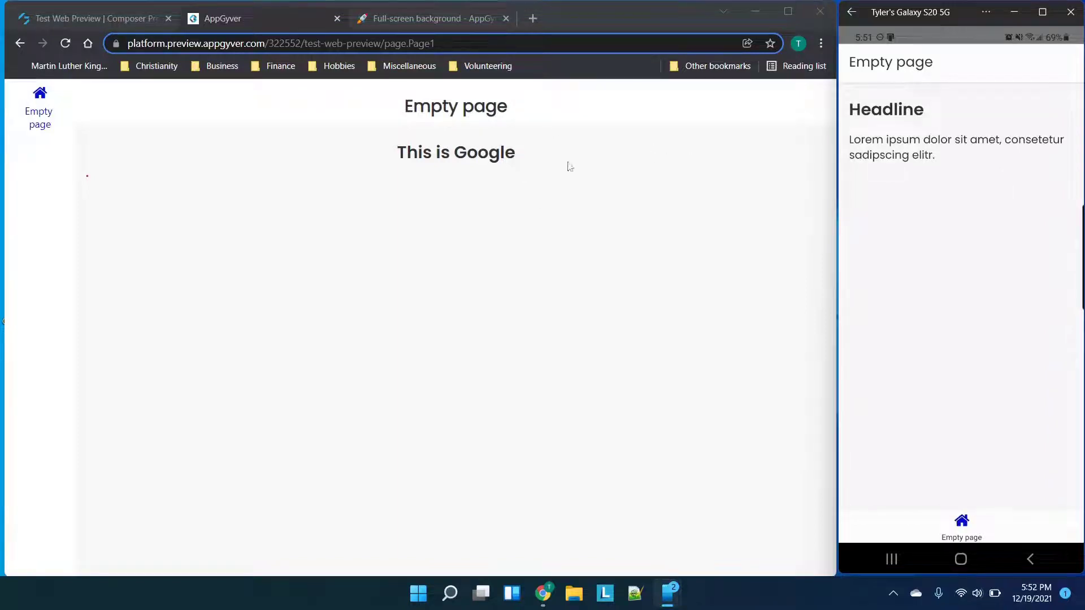
Close the outdated browser preview, relaunch the app preview portal from the project and open Test Web Preview there
left_click(39, 108)
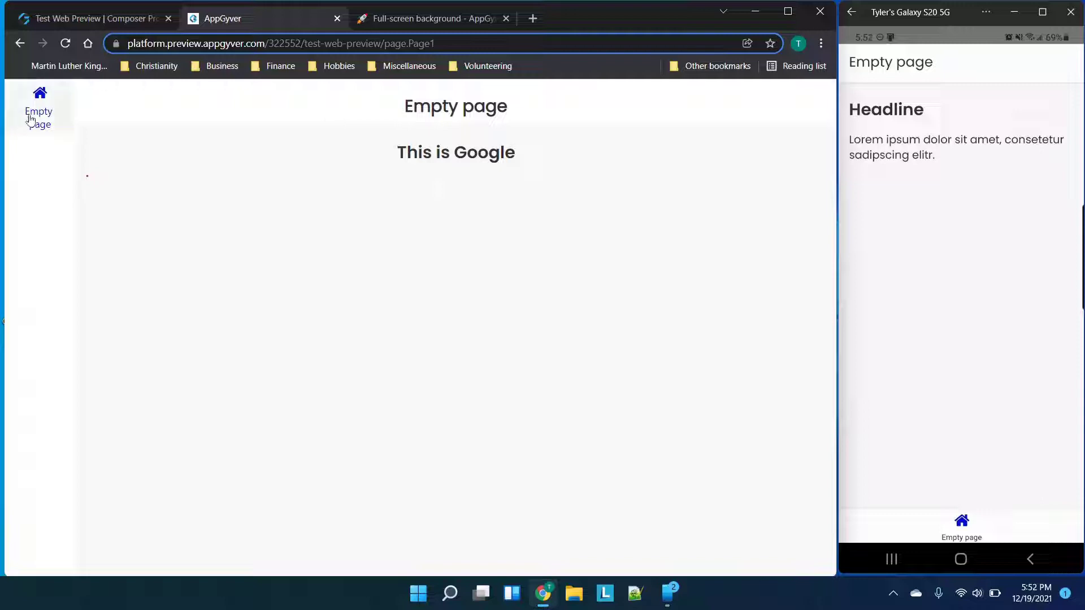
left_click(137, 22)
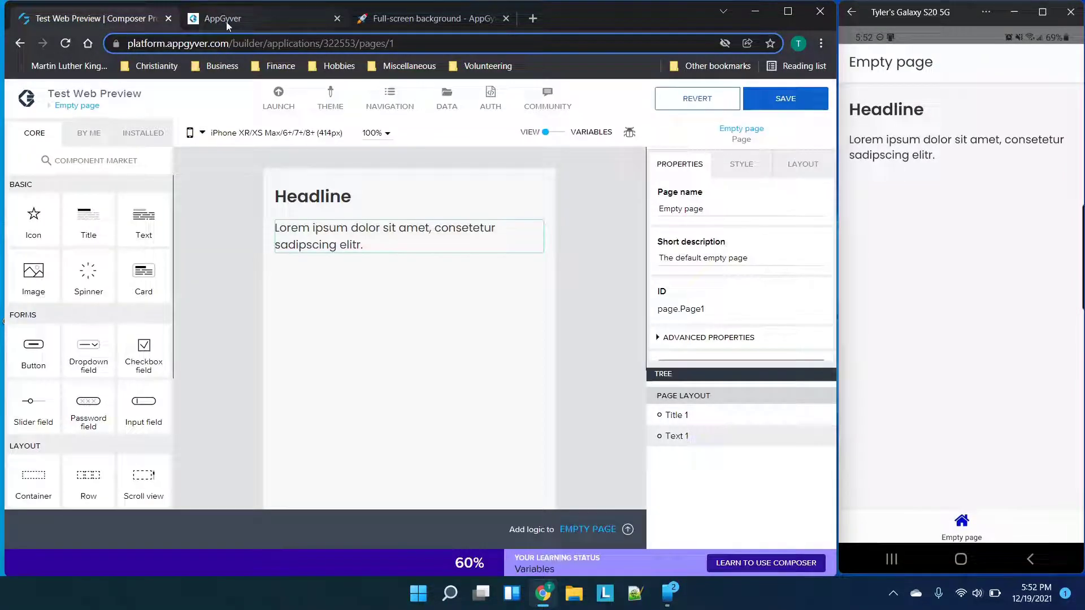
left_click(338, 19)
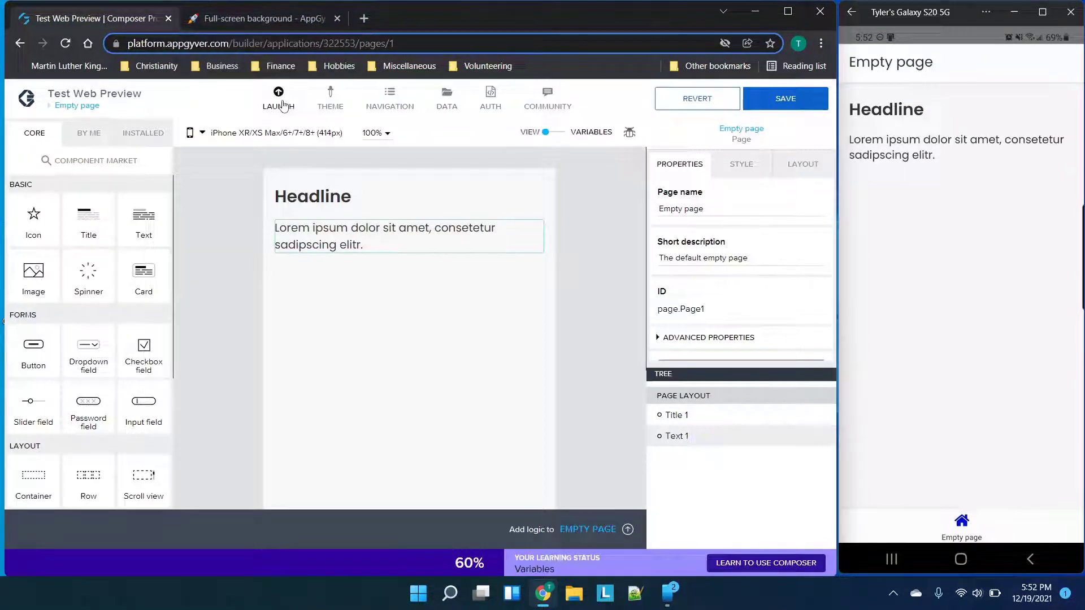
left_click(279, 98)
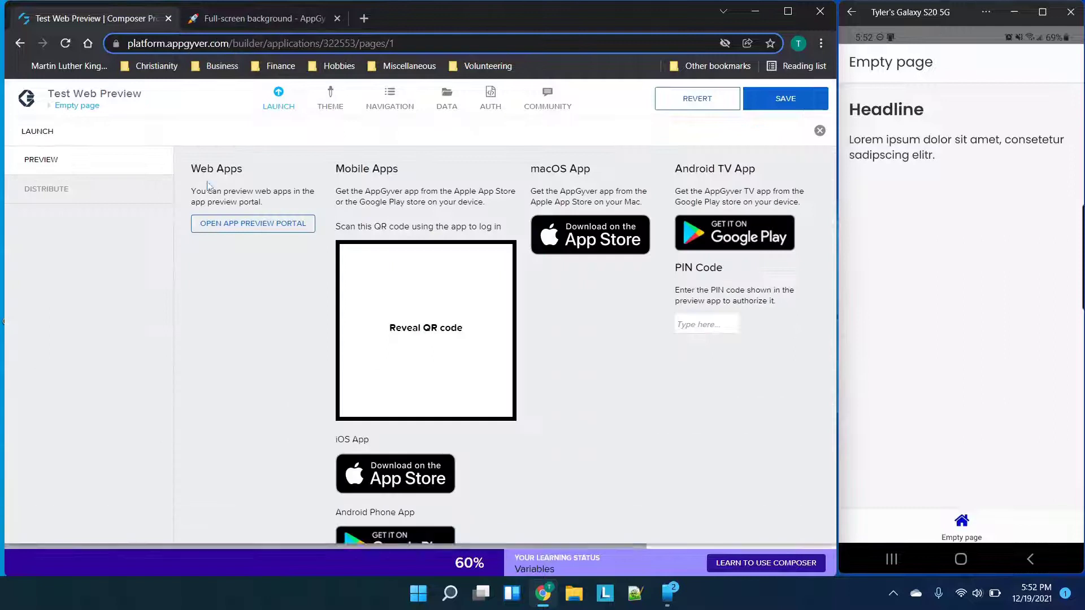
left_click(245, 224)
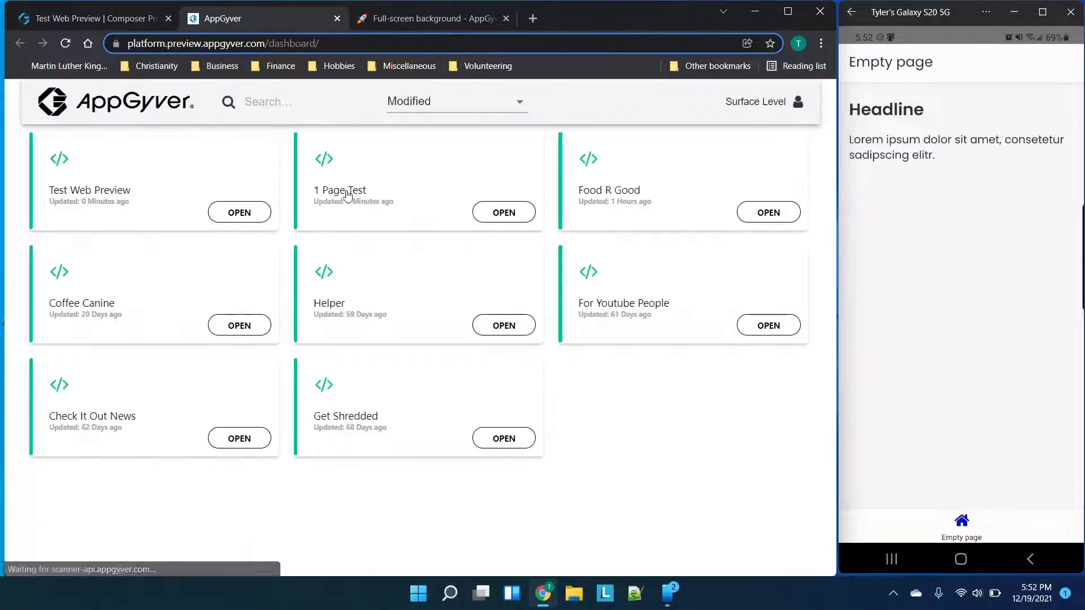
left_click(238, 212)
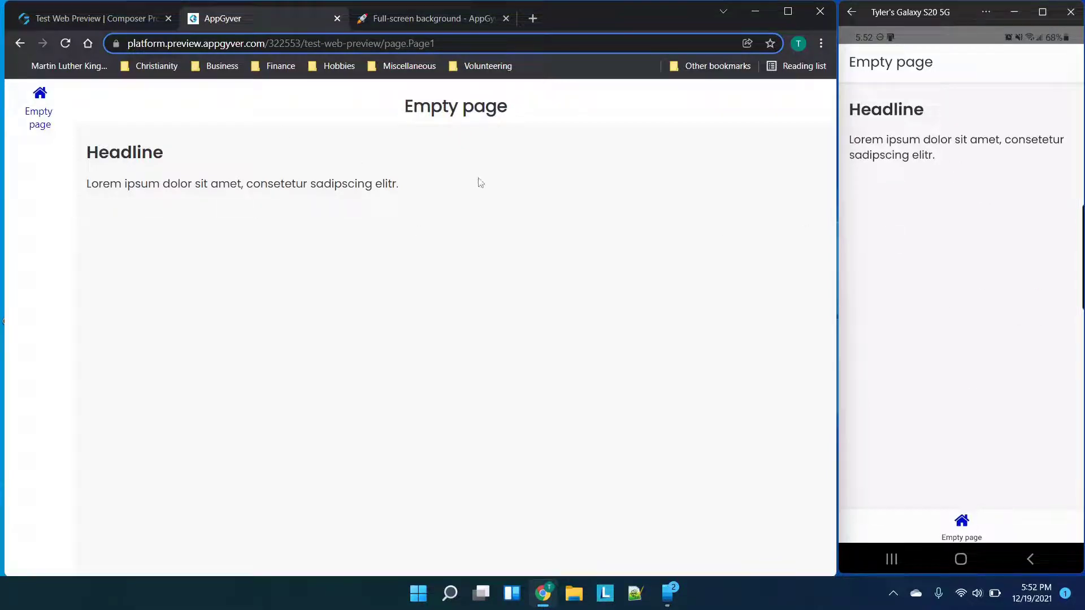
Return to the project's Empty page, search the component market for "html" and install the WebView component
left_click(103, 18)
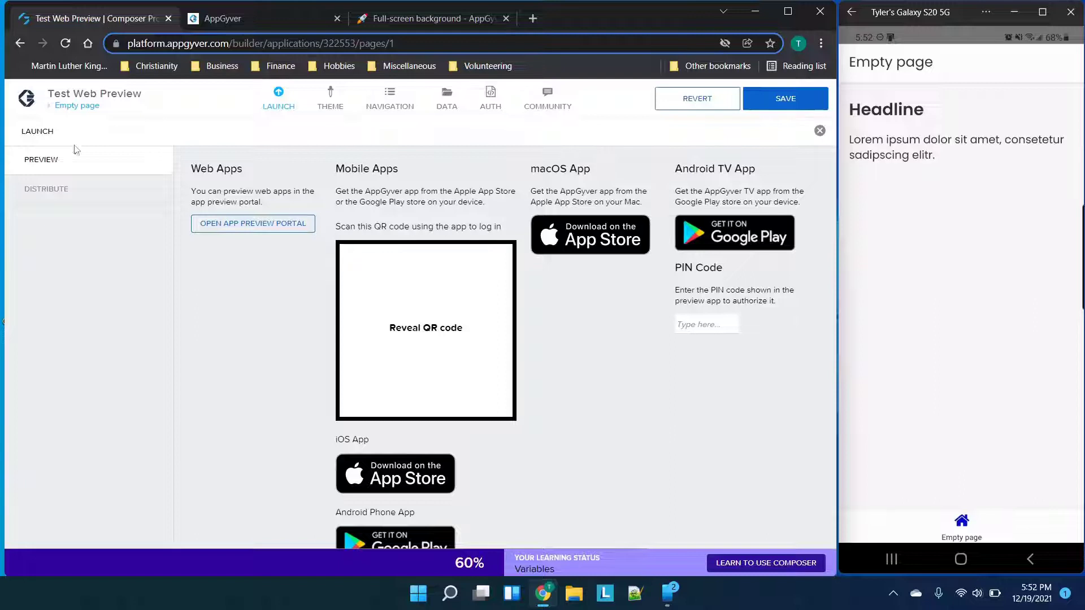
left_click(73, 110)
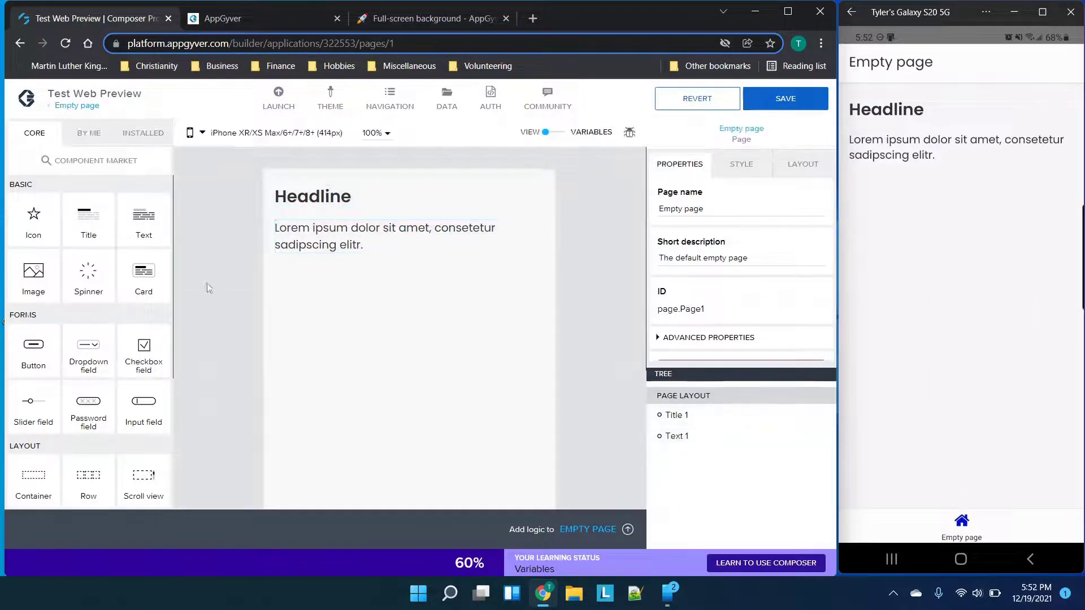
left_click(112, 162)
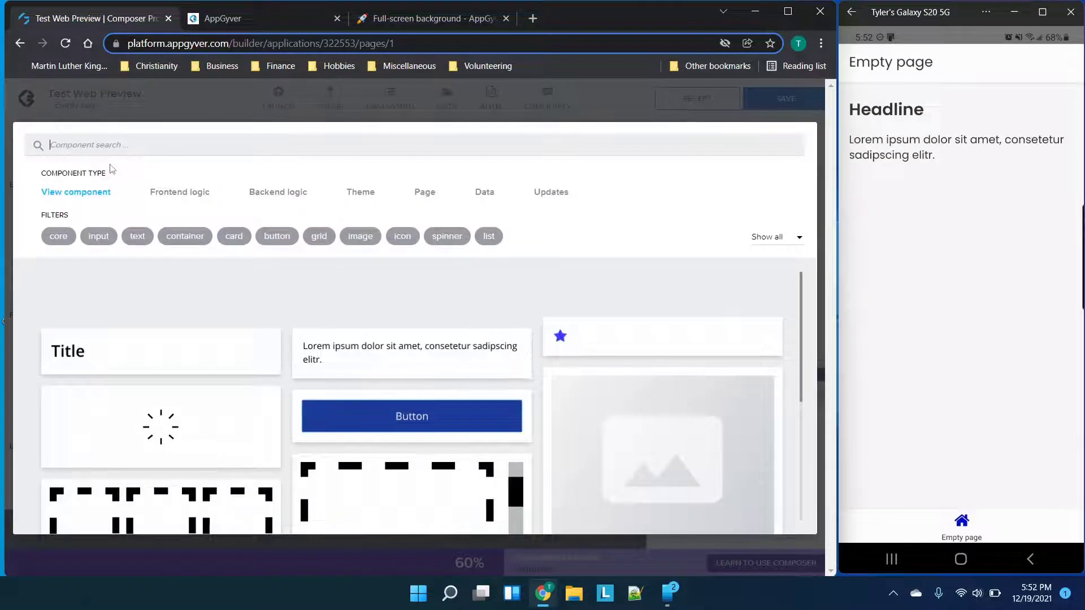
type("html")
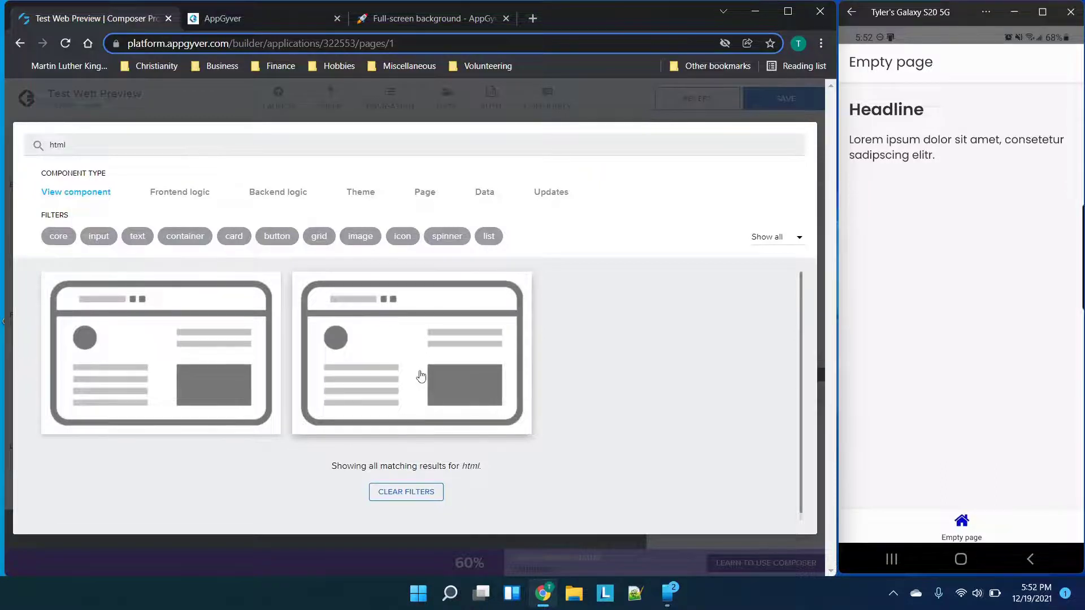
left_click(421, 376)
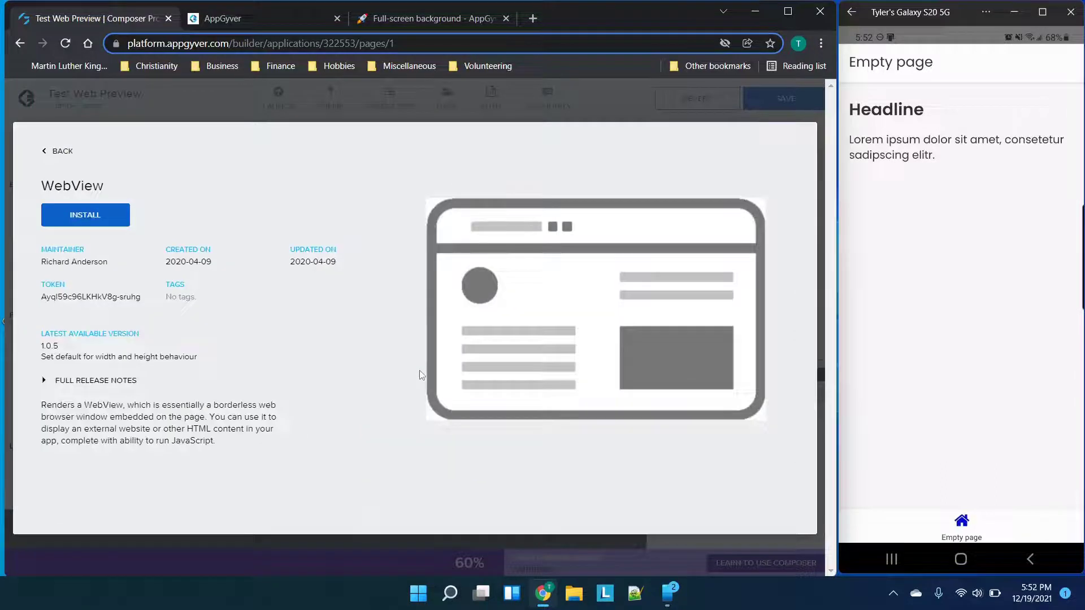
left_click(85, 216)
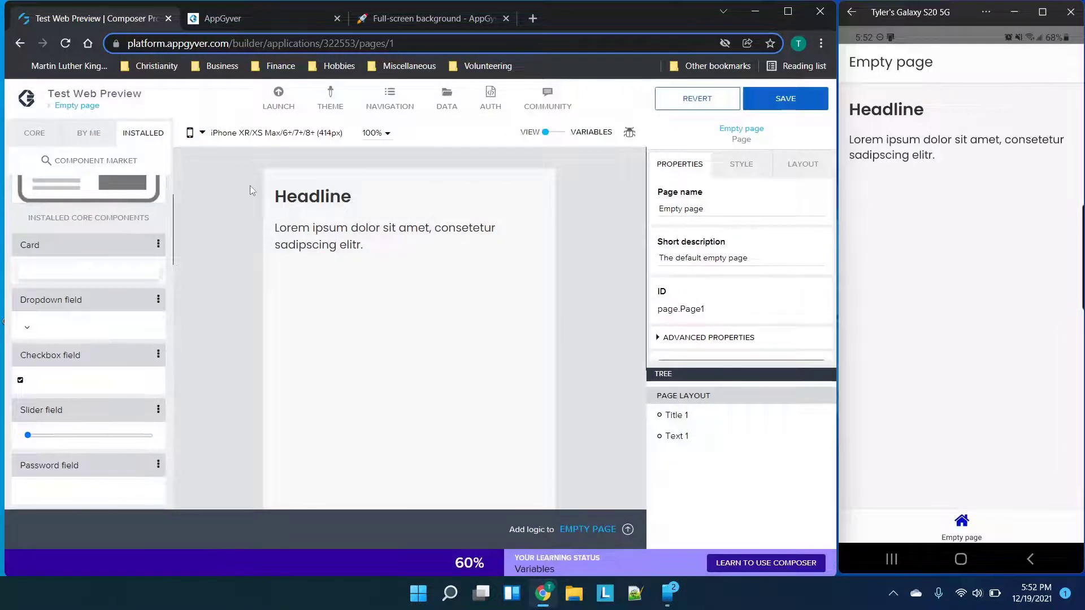
Place a WebView component beneath the Lorem ipsum text on the page and delete that text component
scroll(108, 233, "up", 2)
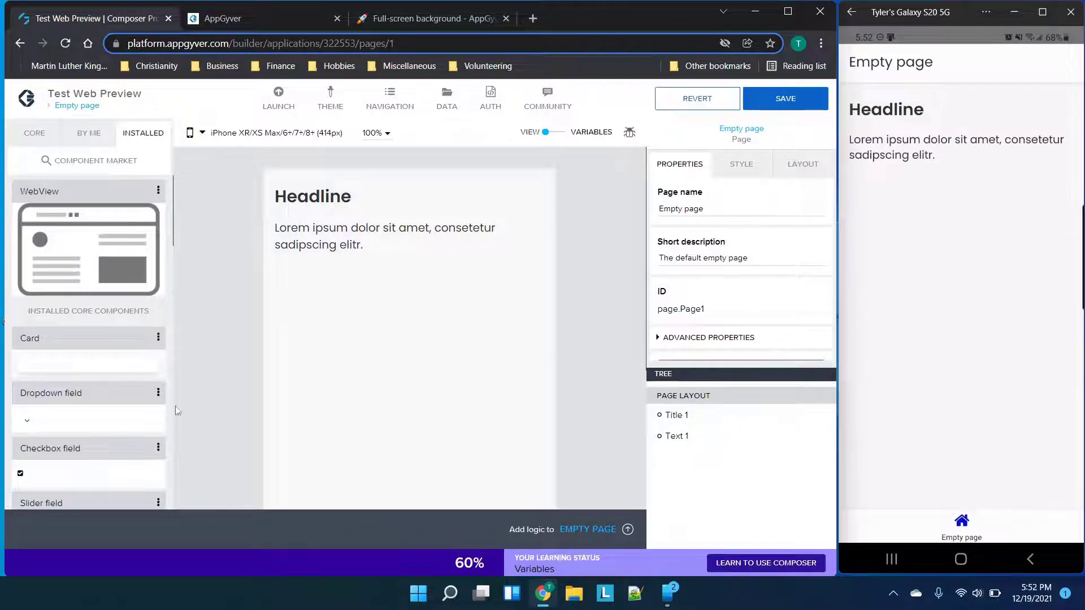
left_click_drag(85, 267, 433, 347)
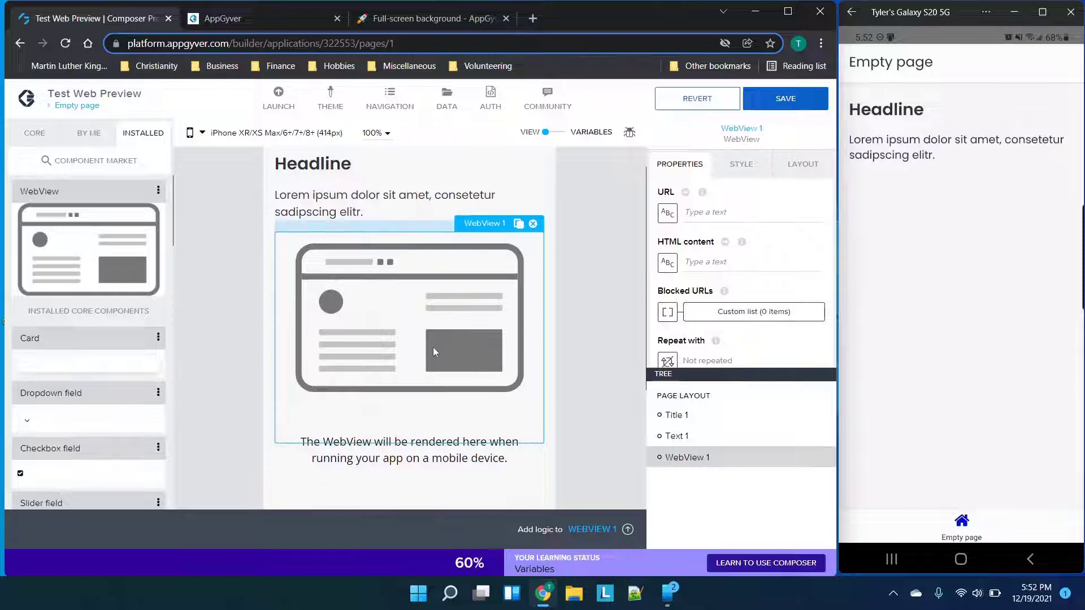
left_click(421, 202)
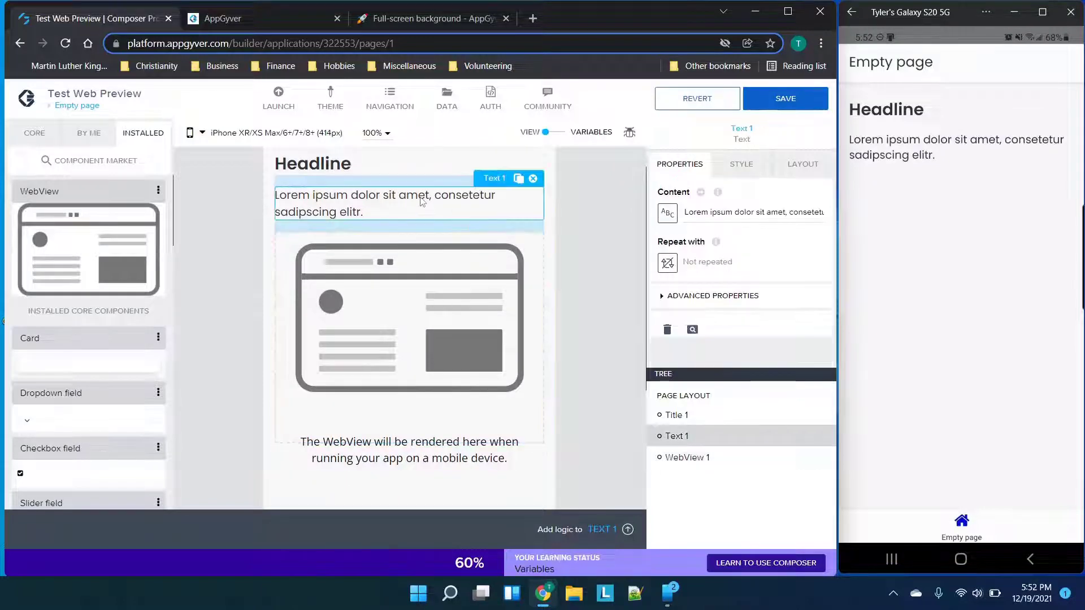
left_click(533, 179)
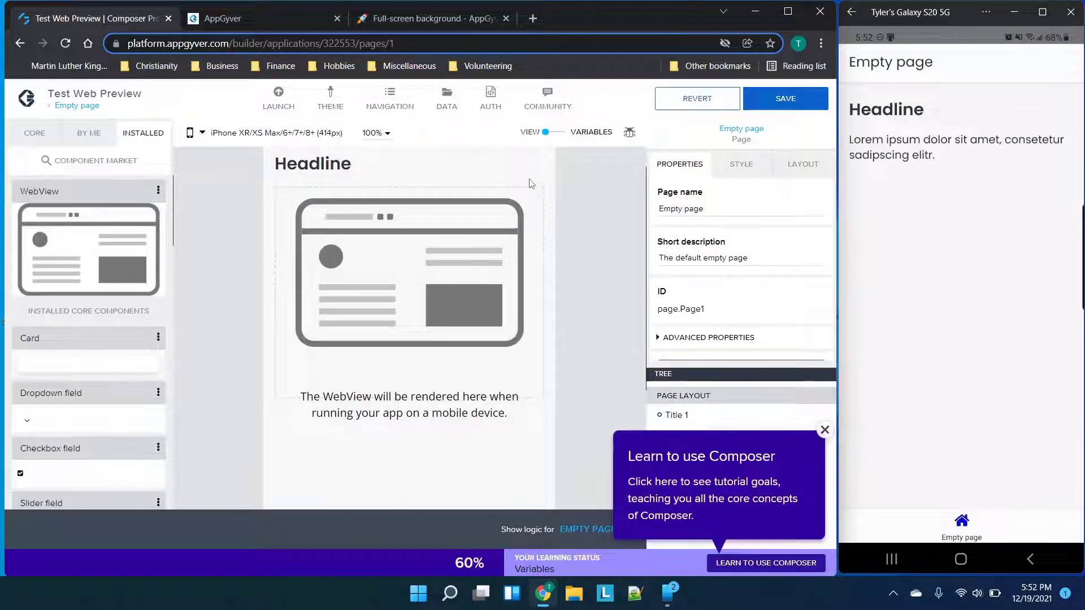
Dismiss the learning tip and change the page title's content to "This is Google"
left_click(321, 169)
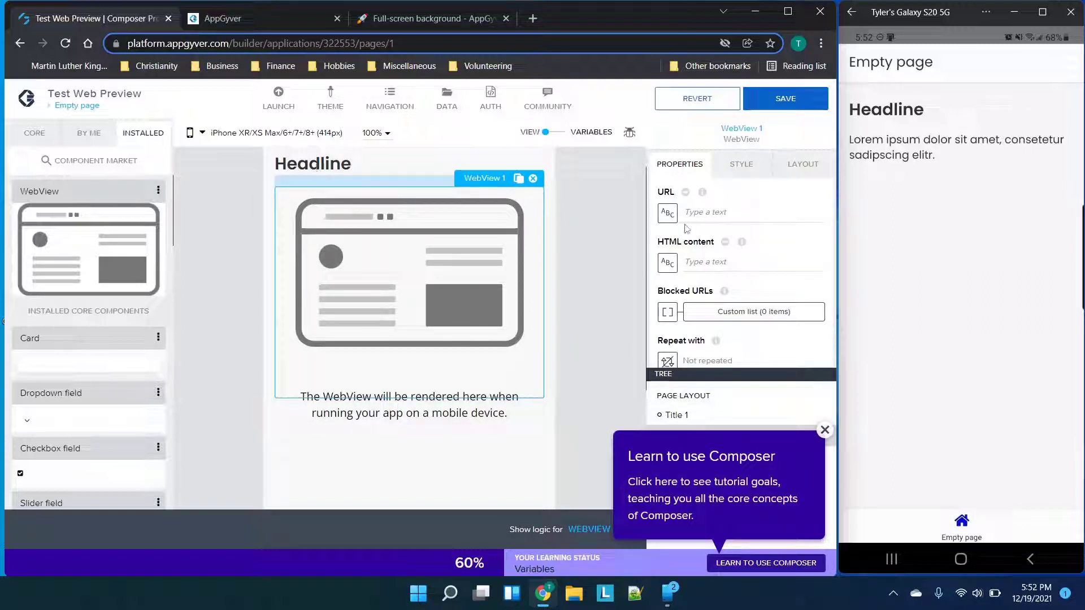
left_click(825, 430)
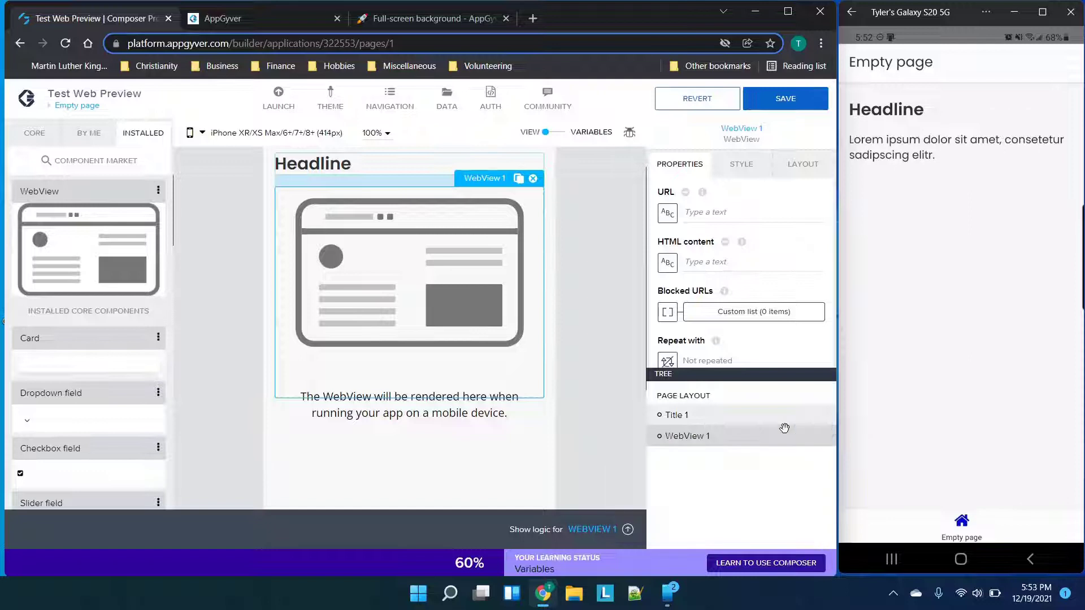
left_click(717, 417)
double_click(731, 212)
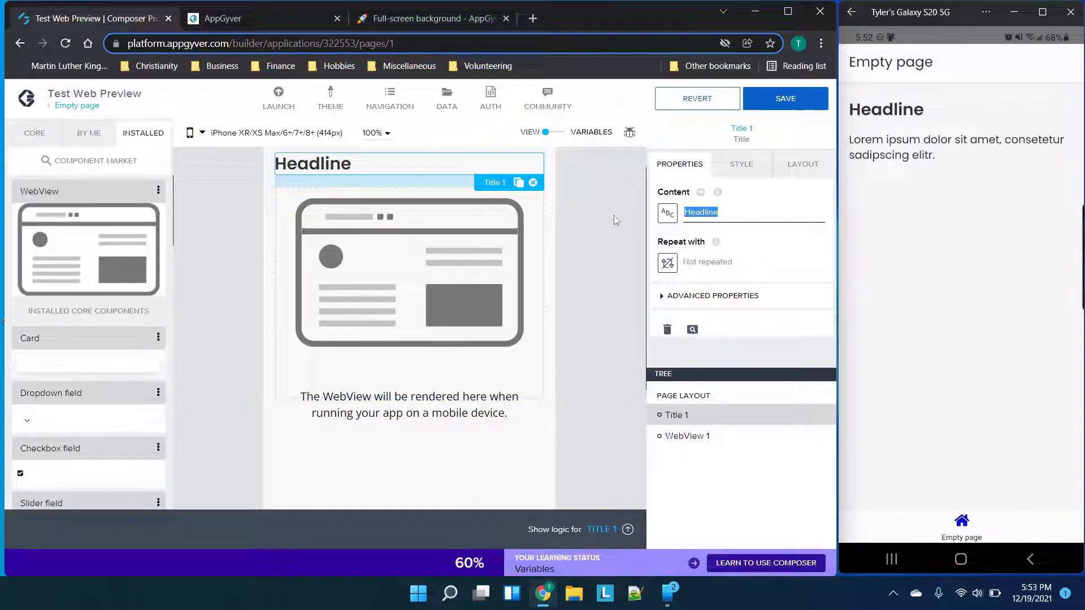
type("This is Go")
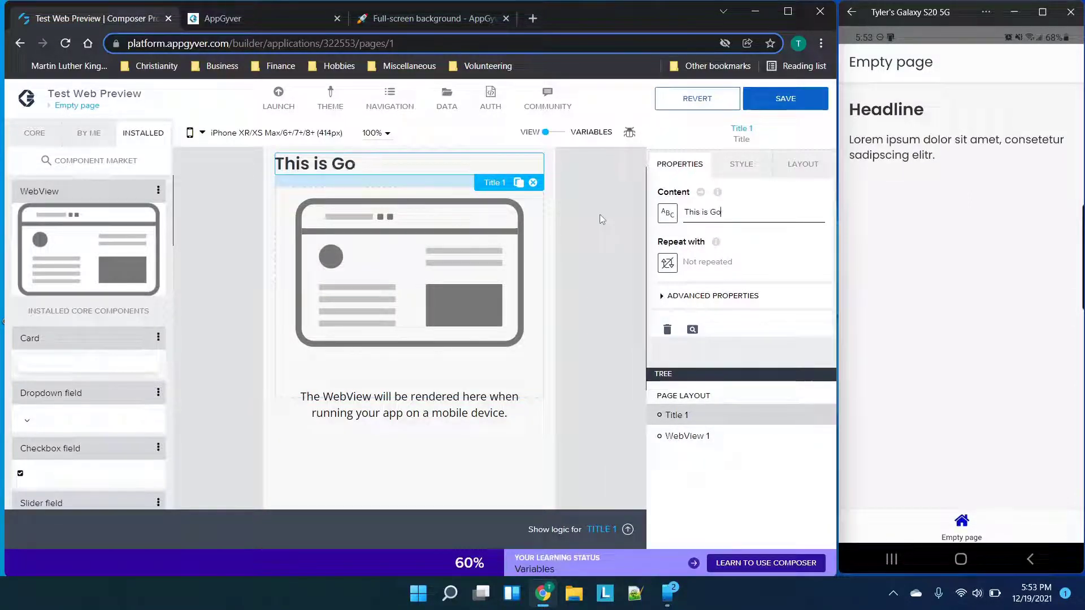
type("ogle")
Set the title's text alignment to center in its layout settings
left_click(805, 174)
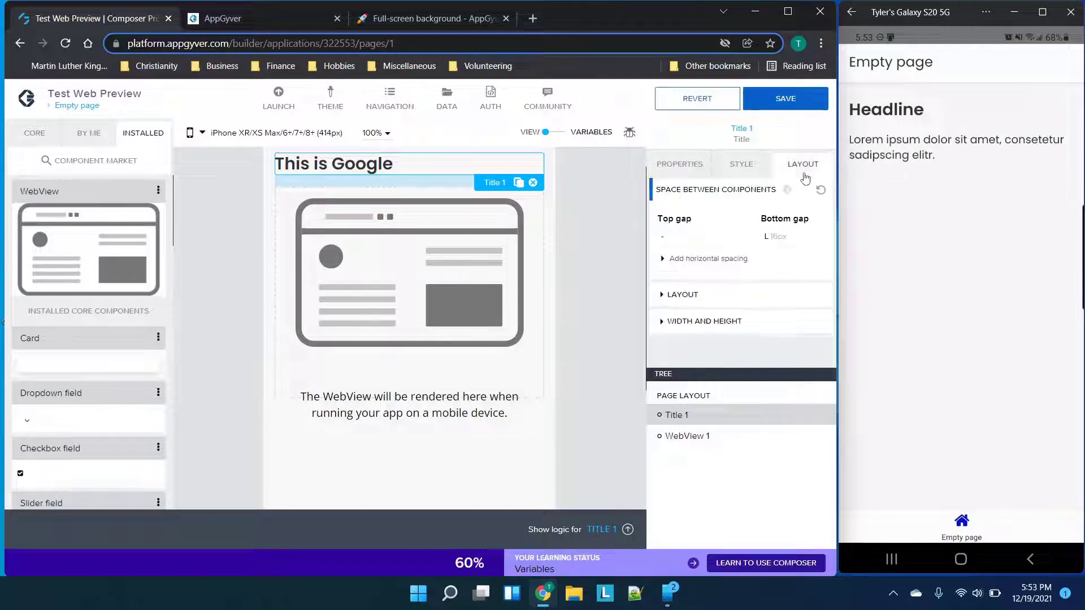
left_click(717, 299)
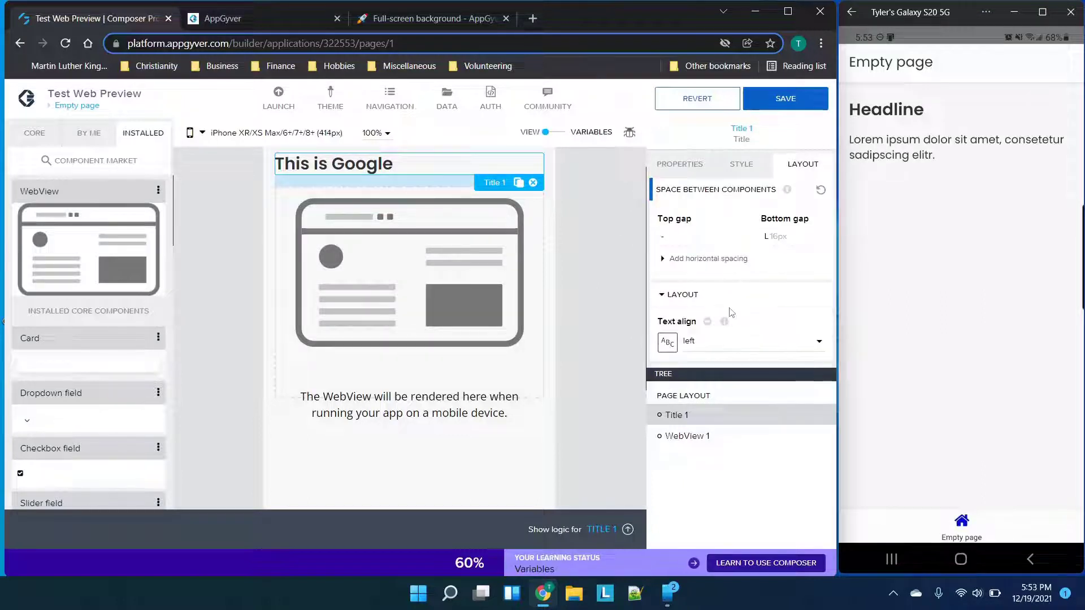
left_click(726, 327)
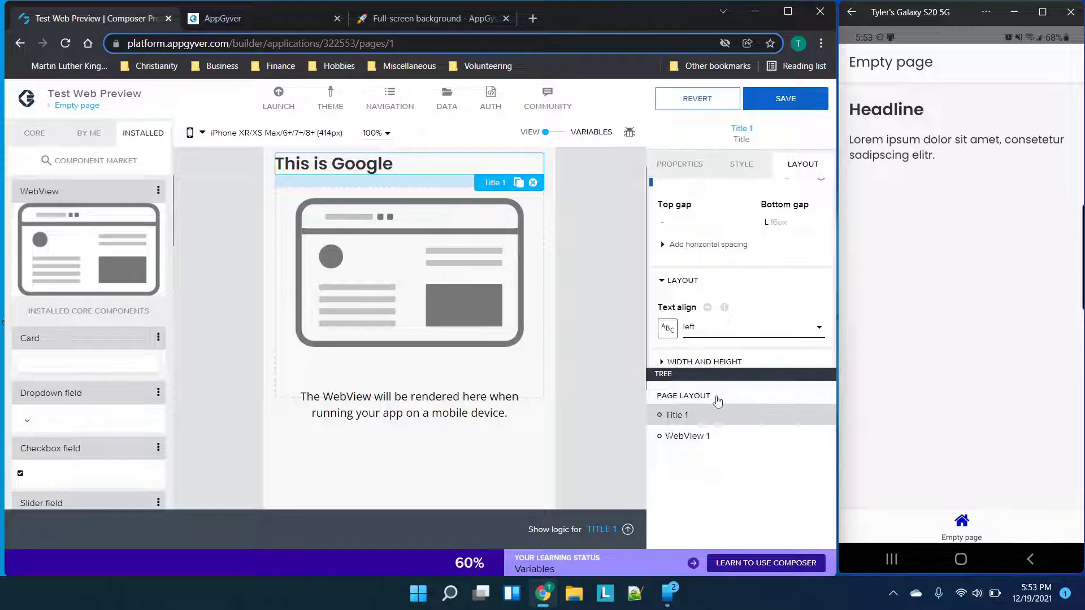
left_click(718, 400)
scroll(447, 227, "up", 1)
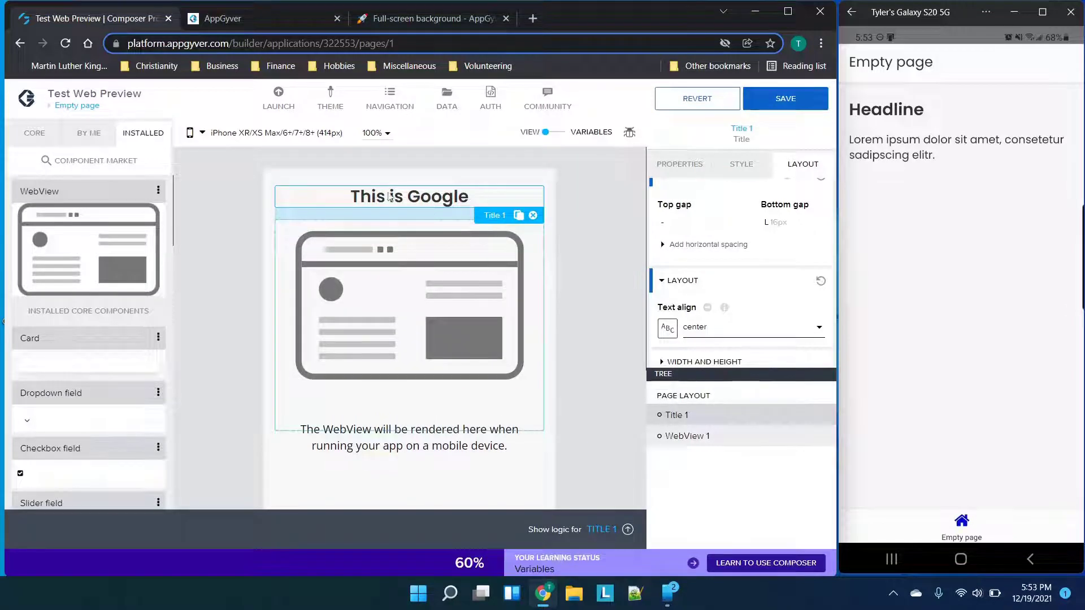
left_click(425, 291)
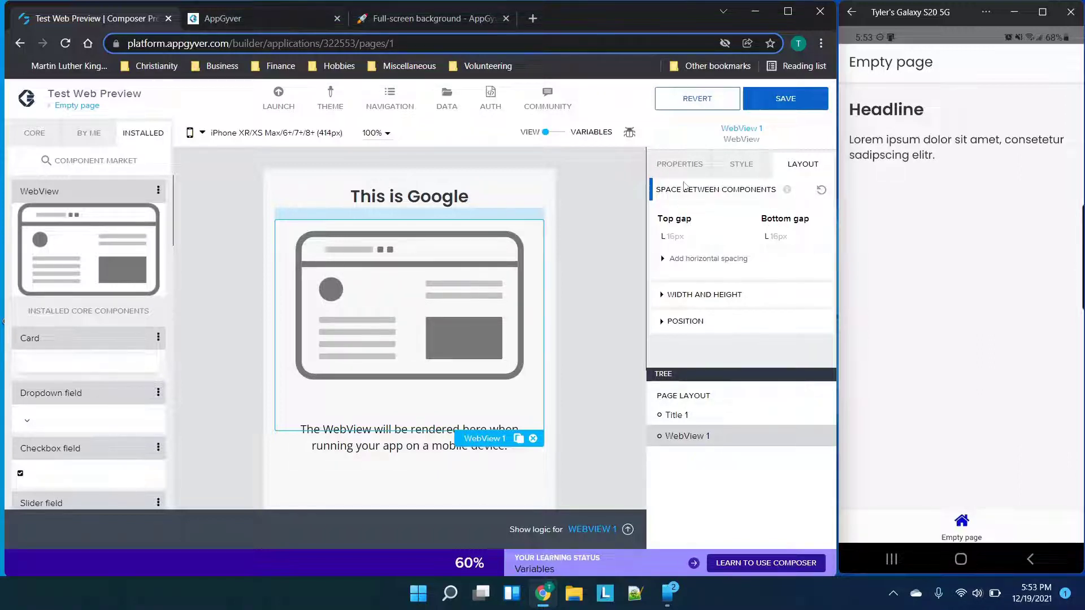
left_click(681, 165)
left_click(727, 206)
type("http://www.google.com")
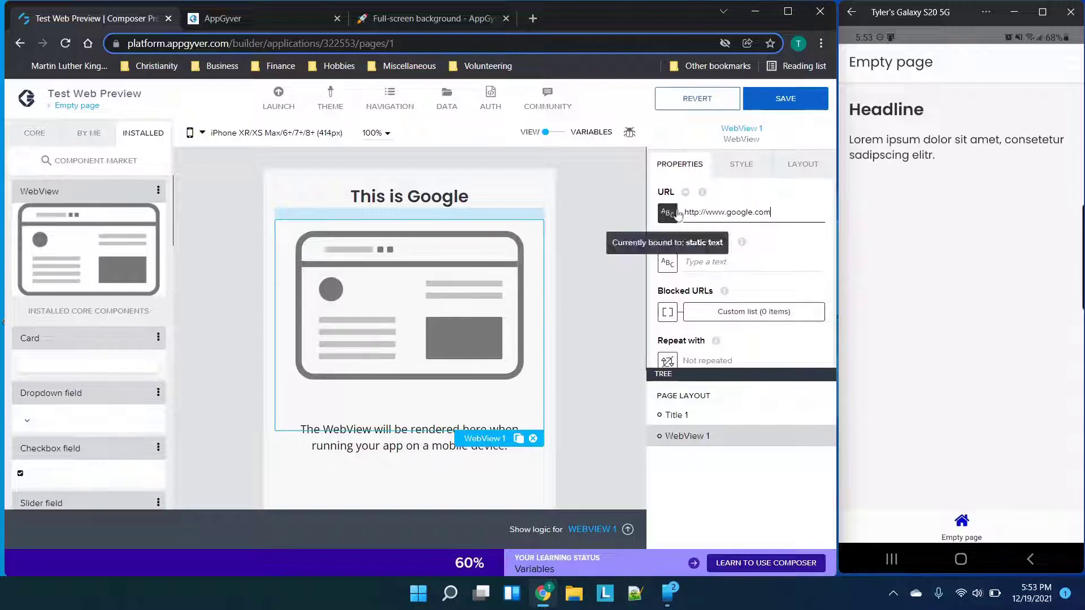
mouse_move(703, 193)
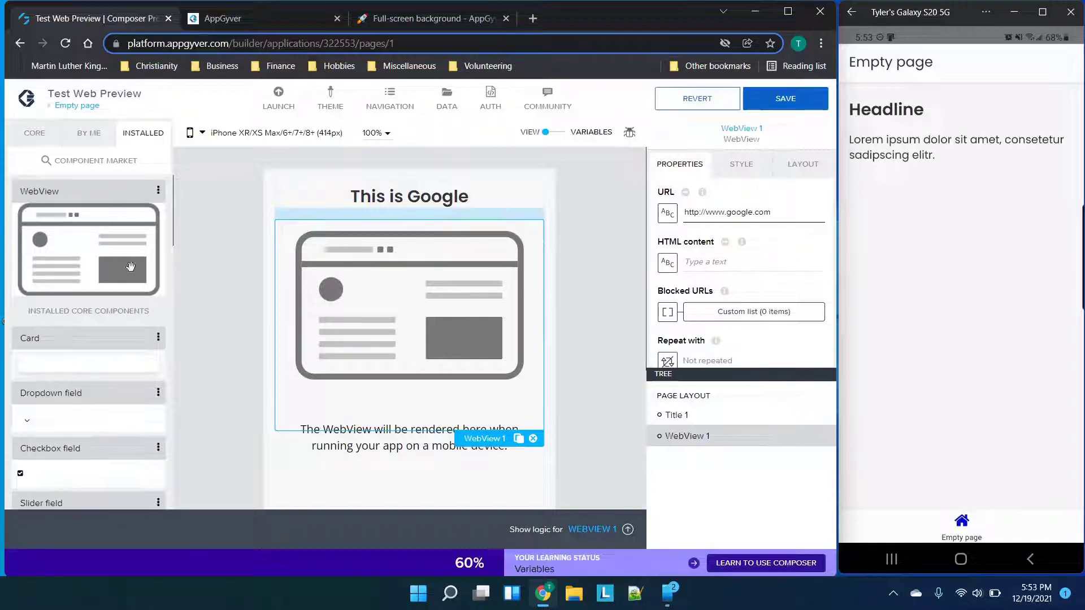
Review the installed WebView component's marketplace description, return to the page editor and save the app
left_click(159, 192)
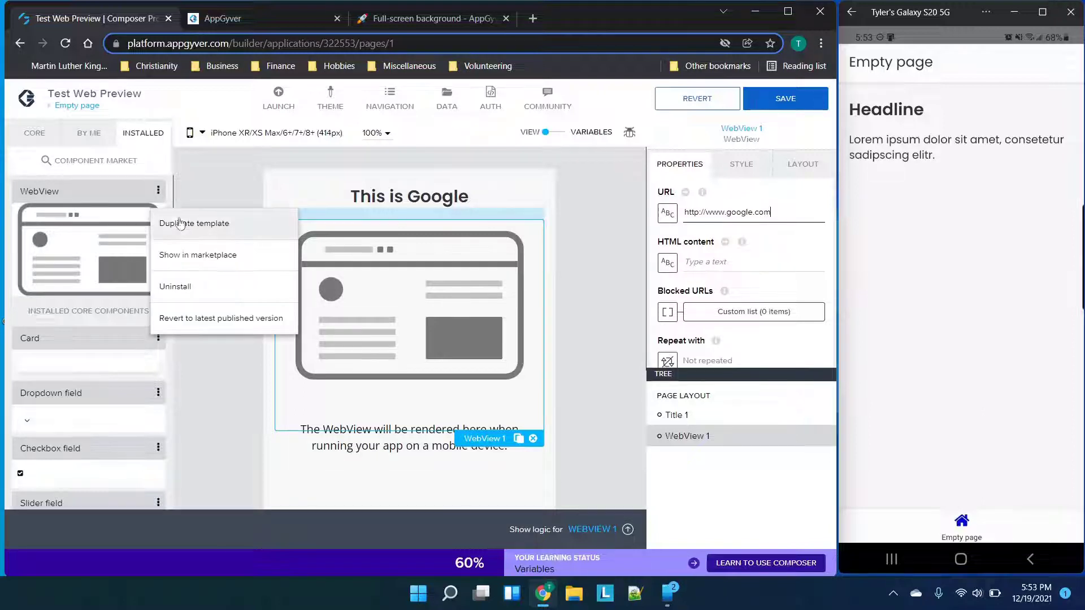
left_click(202, 259)
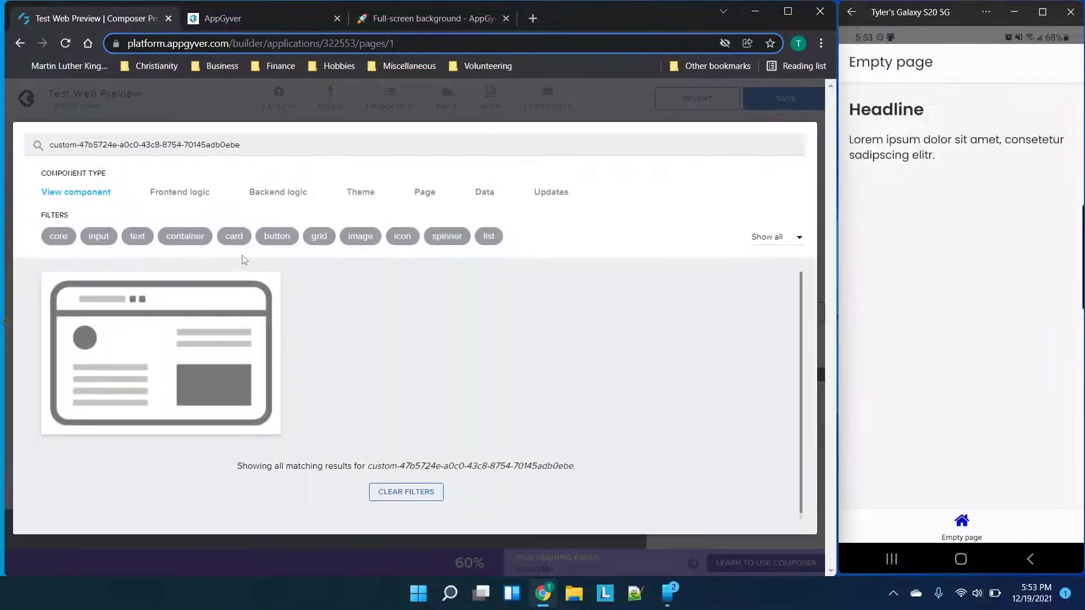
left_click(193, 321)
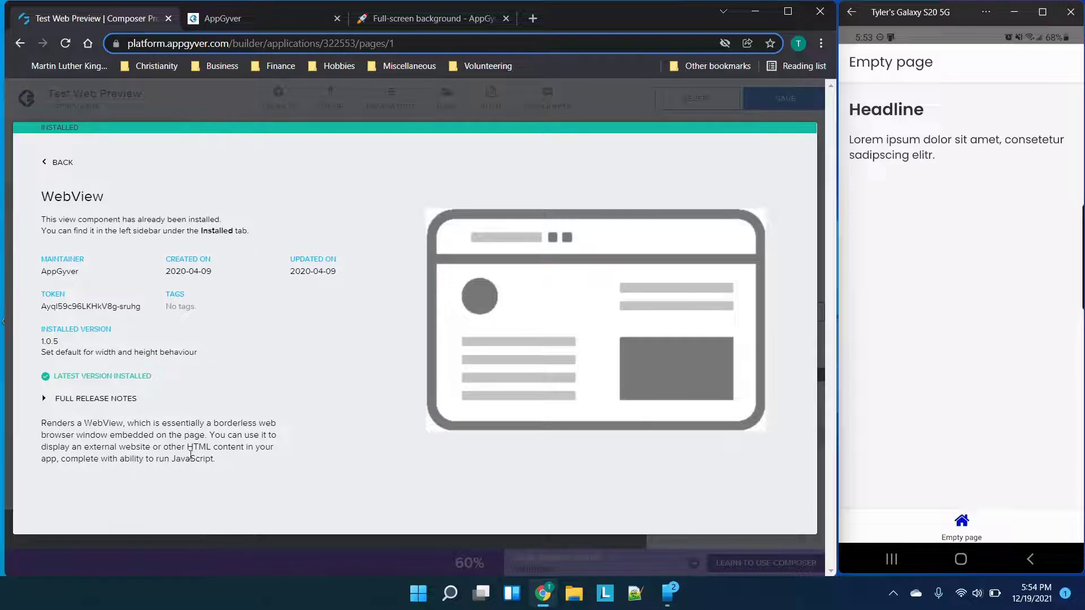
left_click(396, 103)
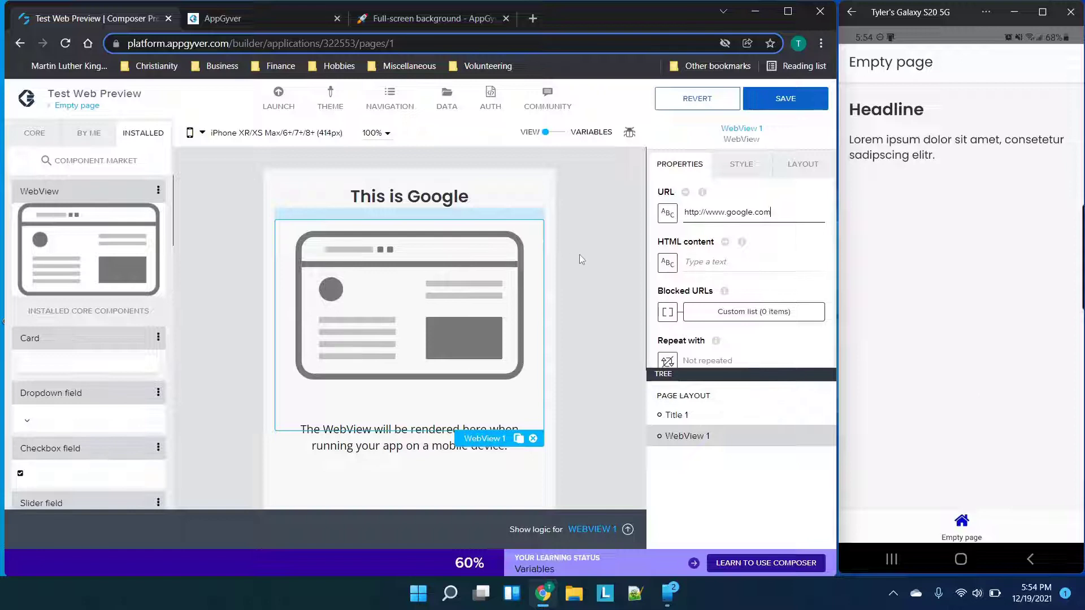
left_click(780, 111)
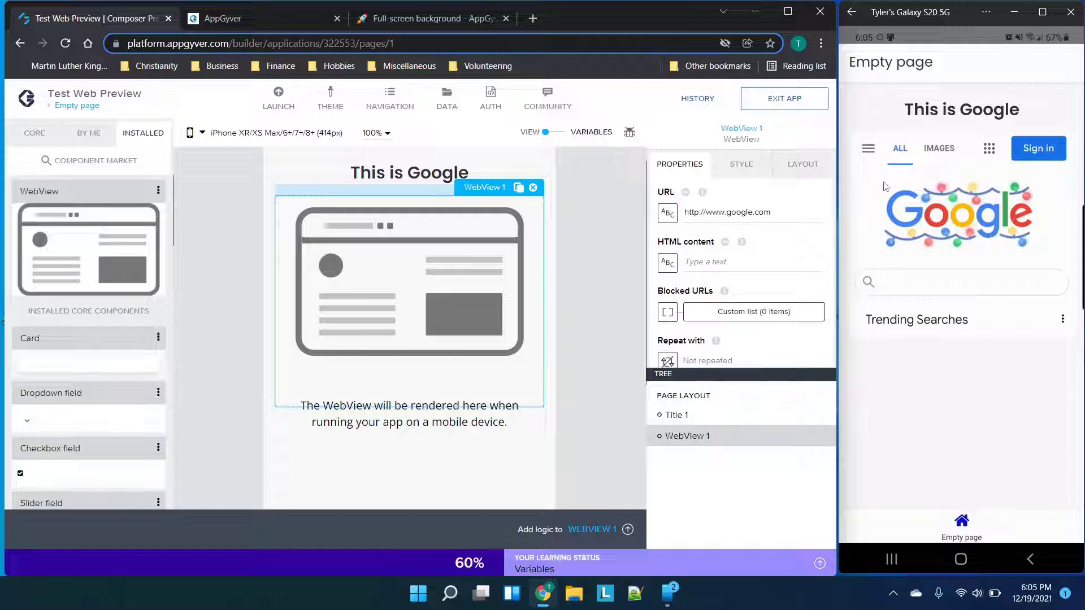
Read the Full-screen background article in the AppGyver docs and highlight the formula systemVars.dimensions.viewport.height
left_click(394, 13)
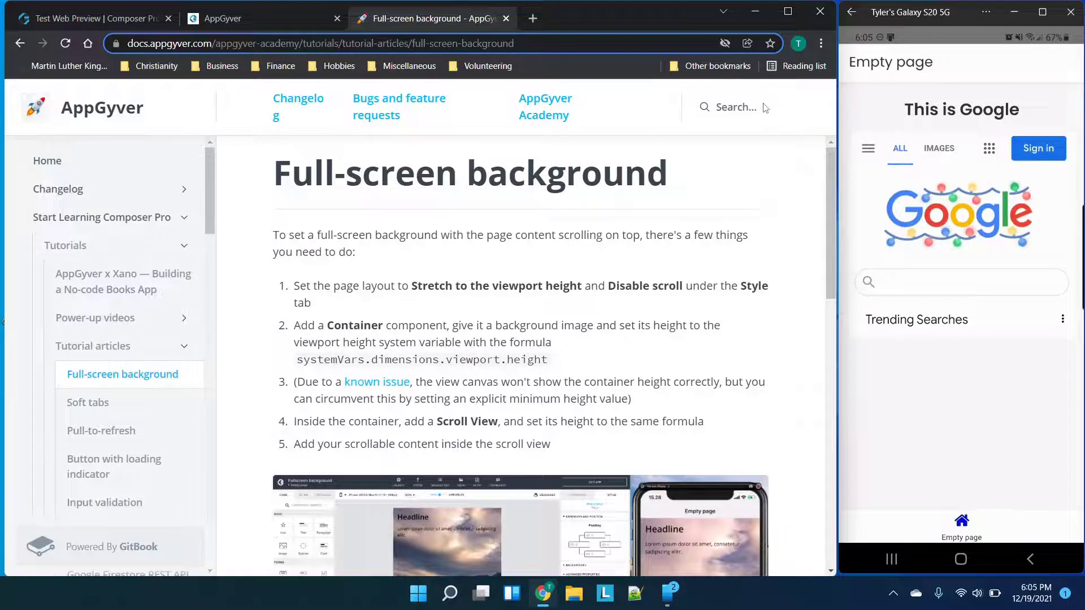
left_click(735, 106)
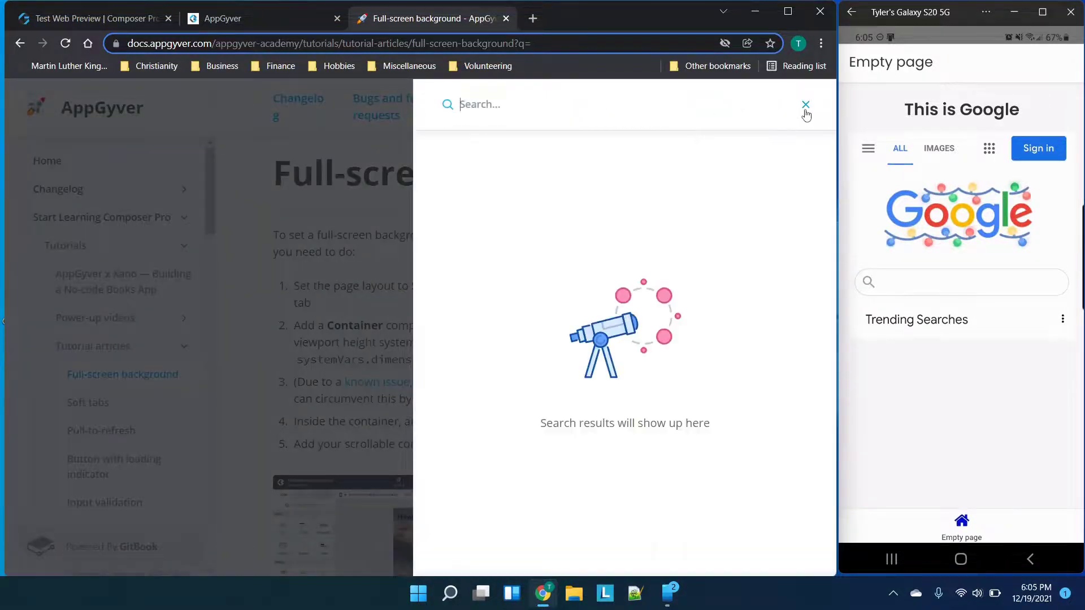
left_click(807, 115)
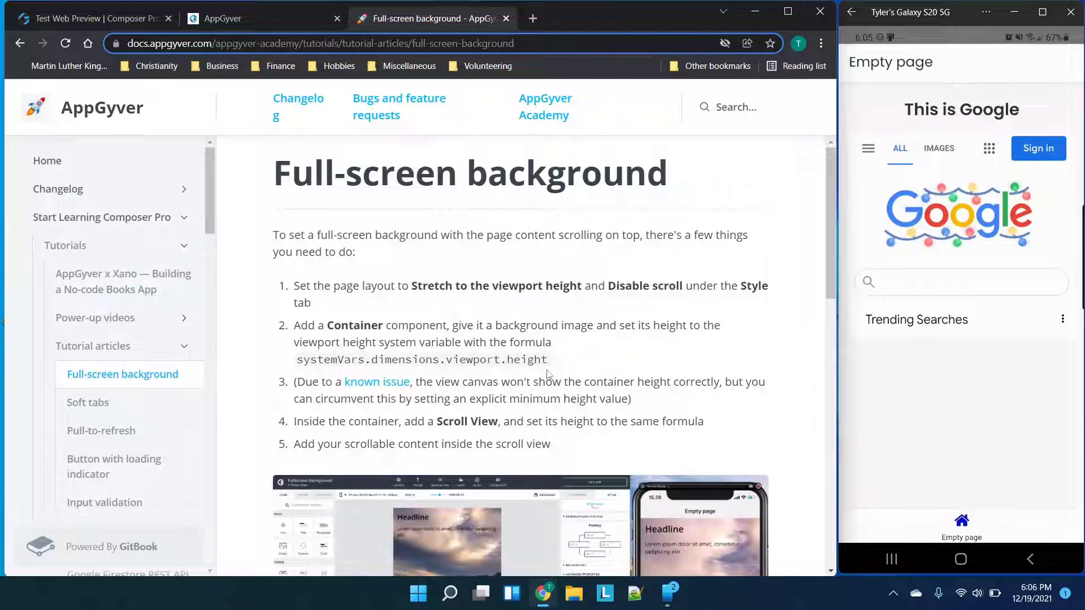
left_click_drag(551, 360, 298, 359)
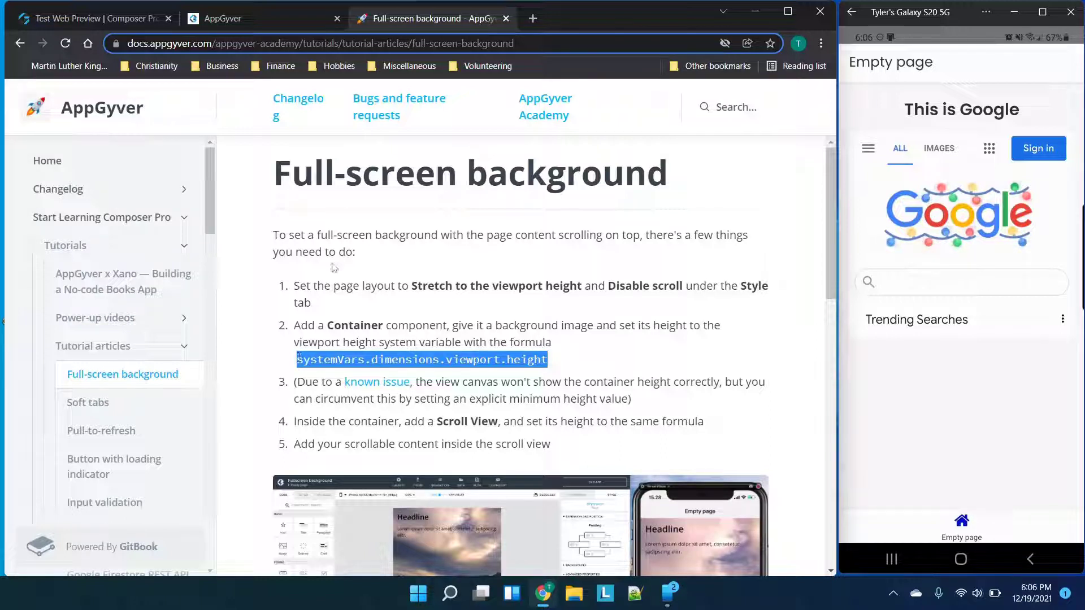
Examine the app's browser preview, inspect the area beneath the title in the developer tools and close the preview
left_click(288, 19)
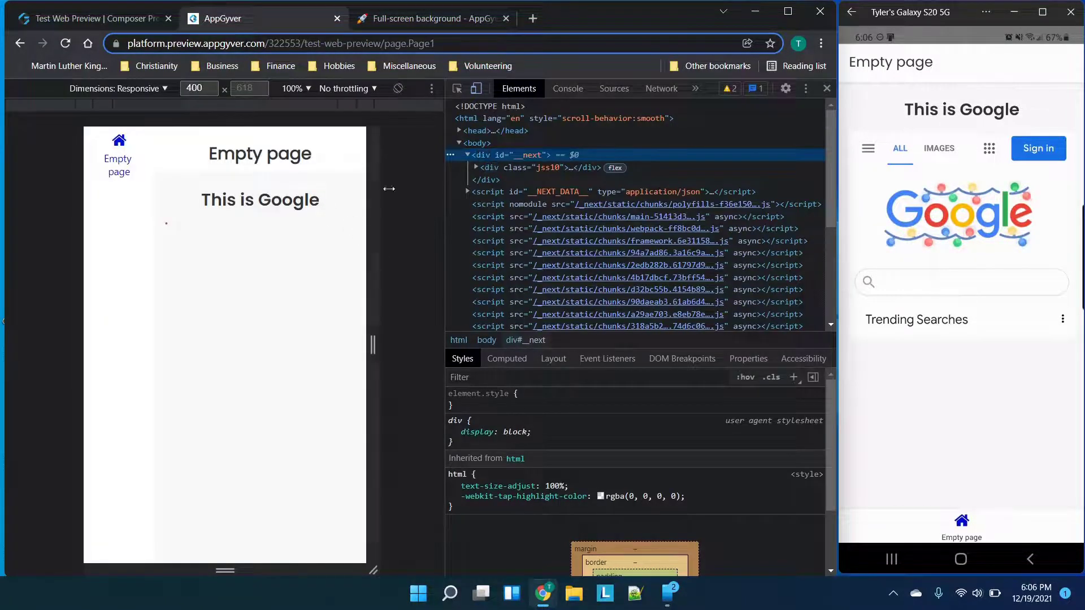
left_click(316, 227)
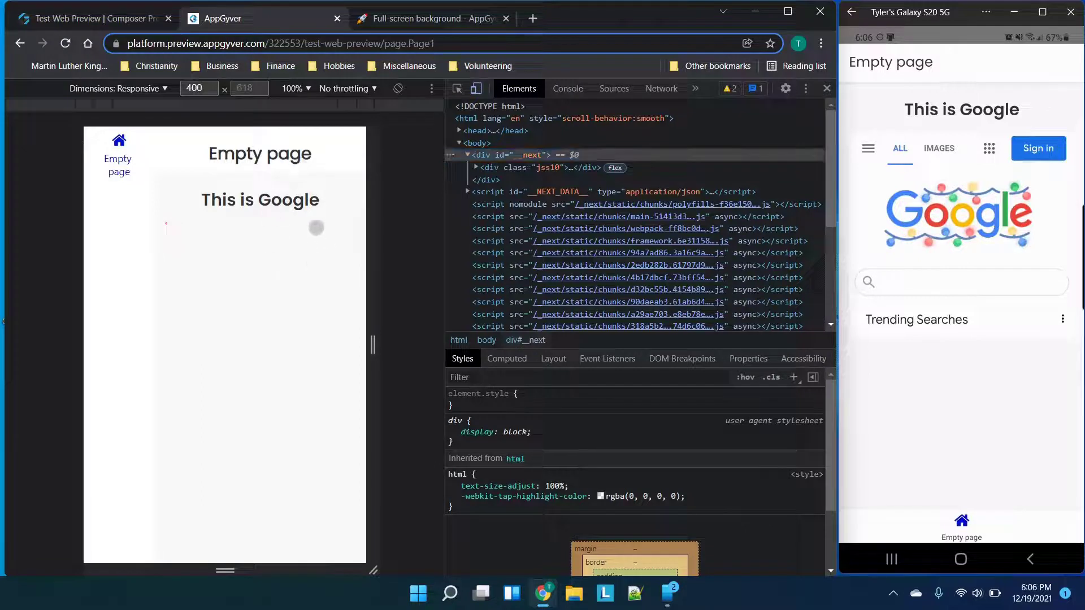
left_click(827, 89)
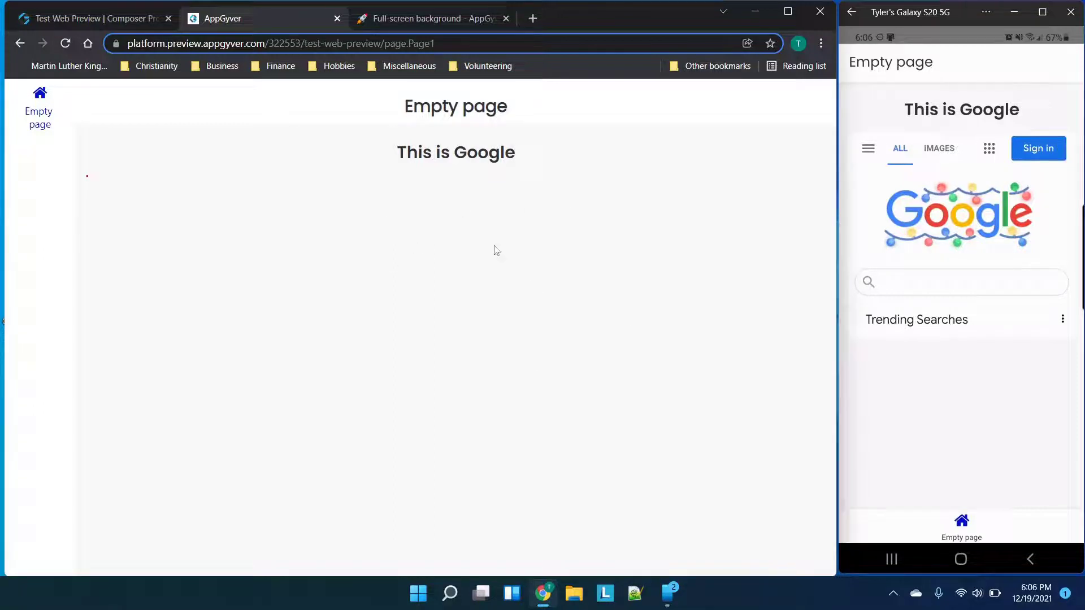
right_click(431, 258)
left_click(480, 468)
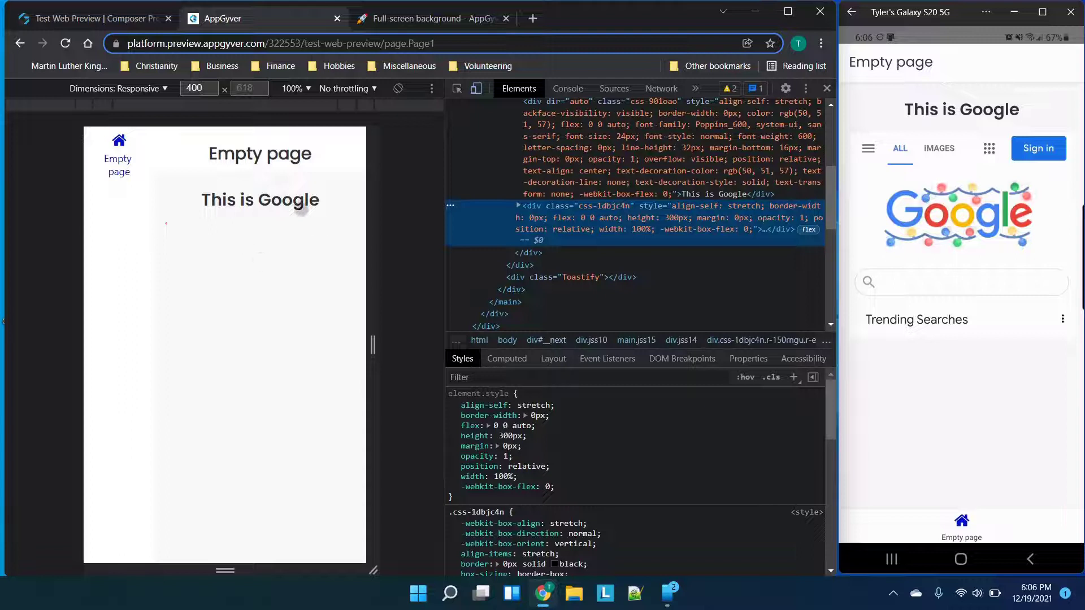
left_click(827, 88)
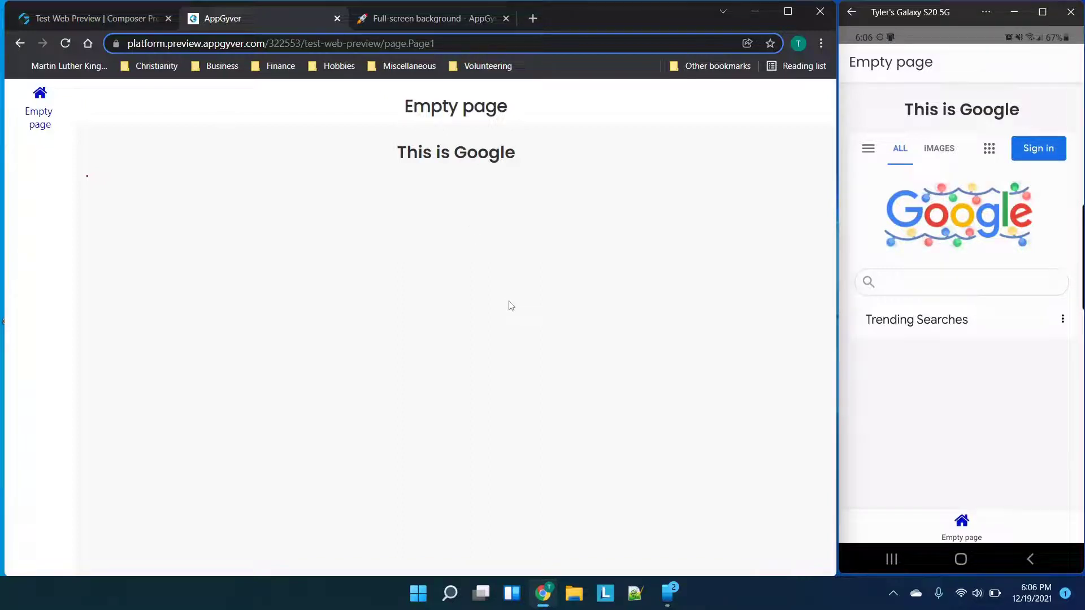
left_click(338, 19)
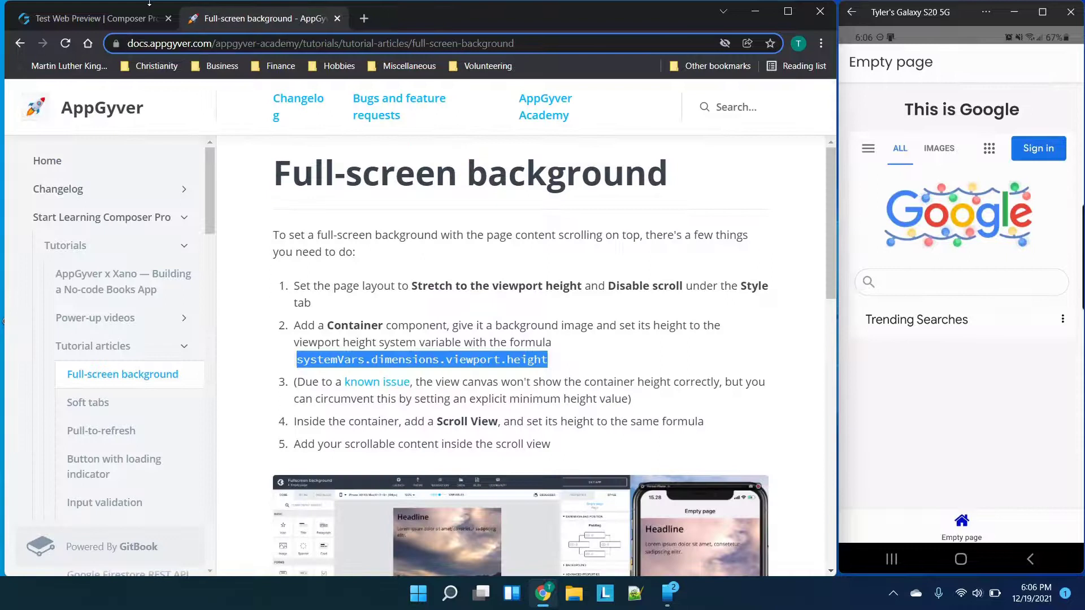
Return to the Test Web Preview project and view its launch preview options, then close them
left_click(147, 25)
left_click(277, 97)
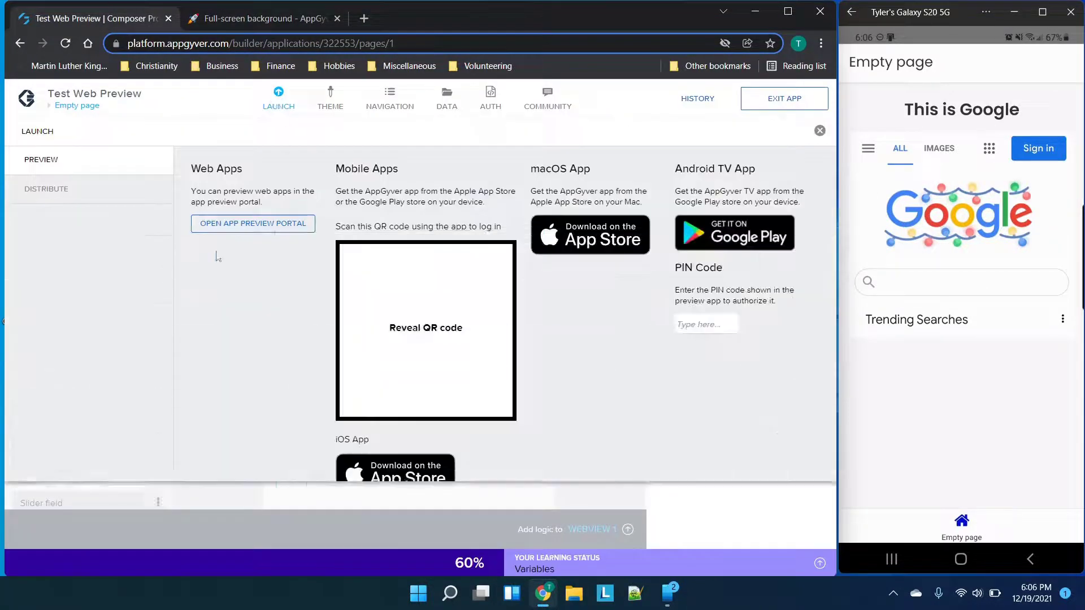
left_click(279, 106)
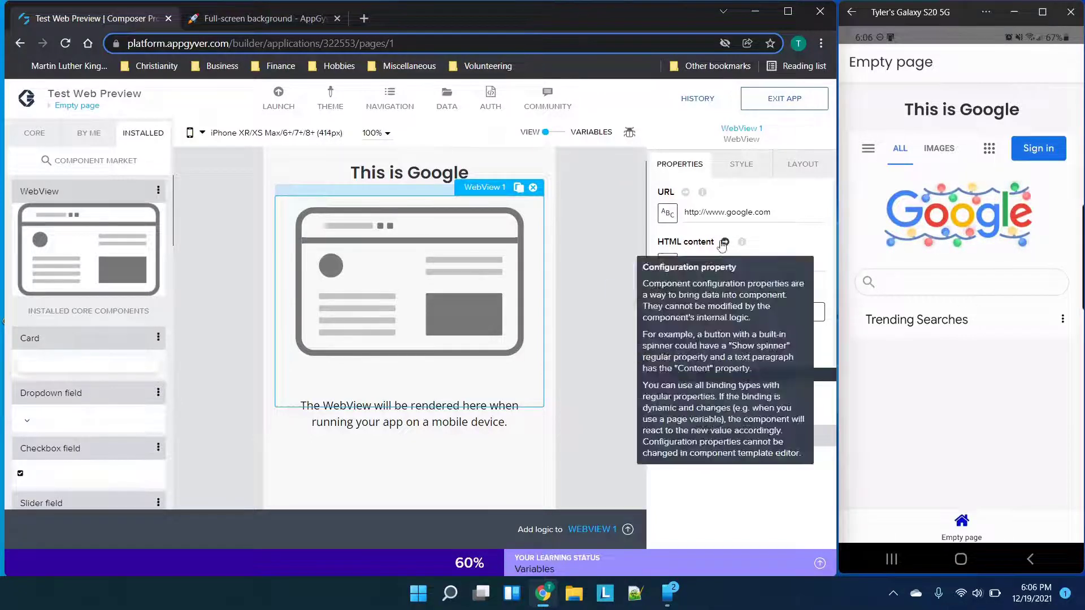
Replace the WebView's URL with the copied address of the Full-screen background docs article and save the app
left_click(277, 19)
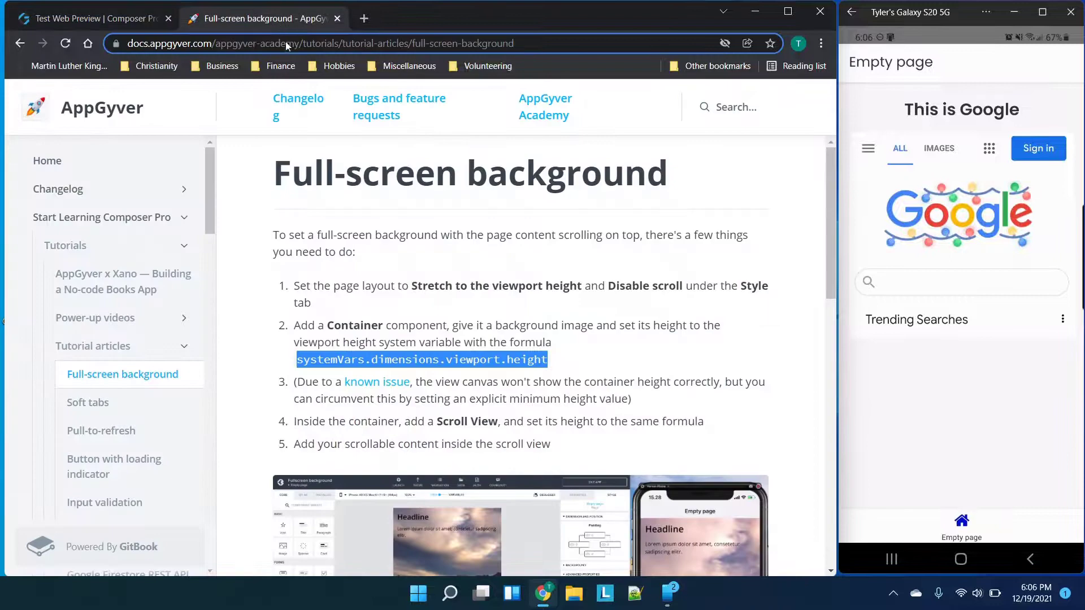
left_click(286, 43)
left_click(65, 13)
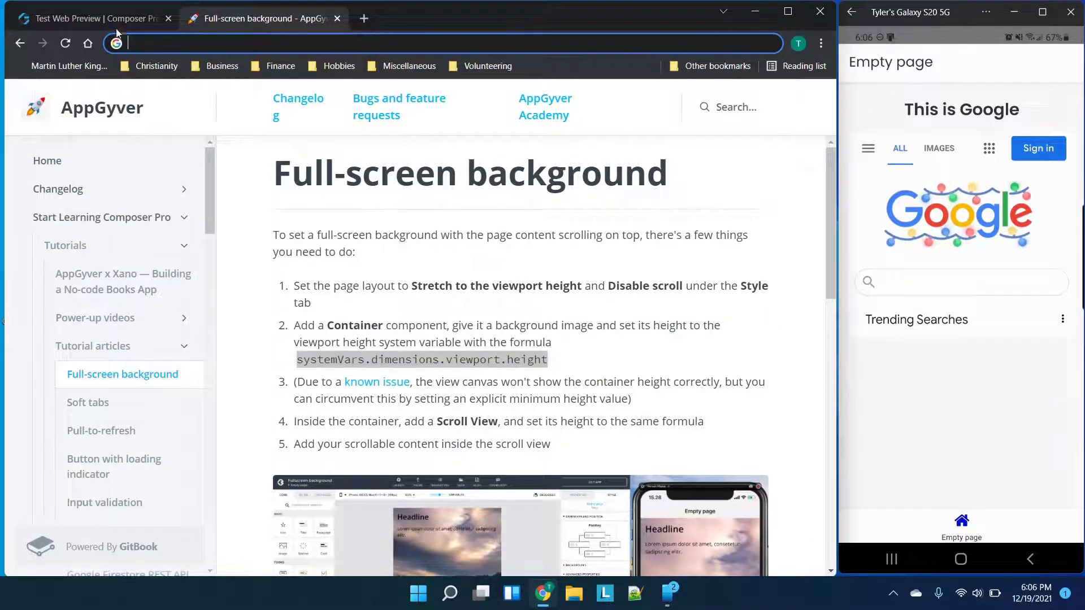
left_click_drag(776, 213, 631, 210)
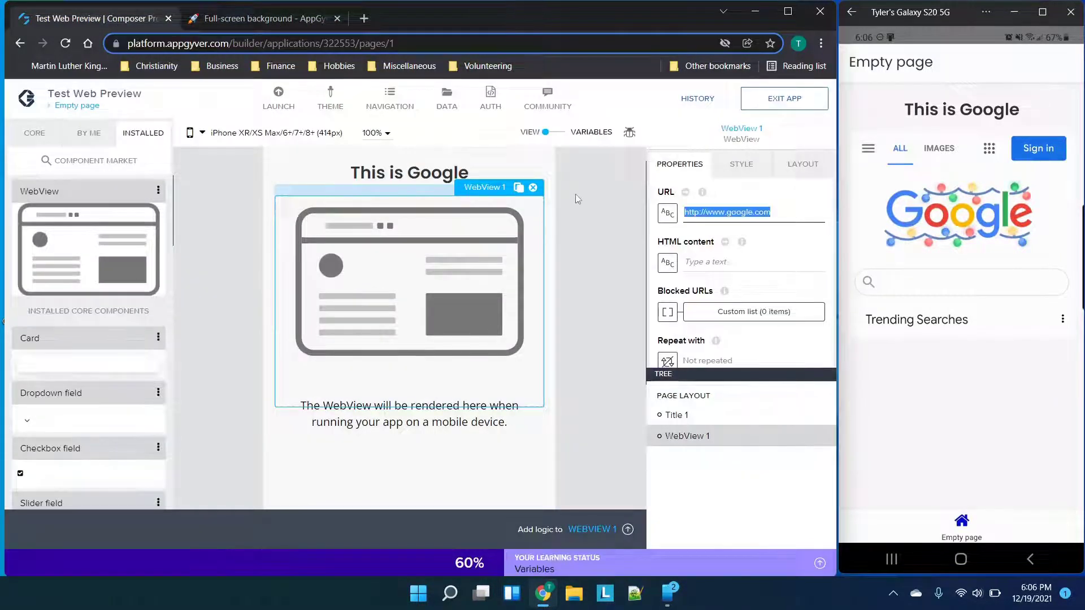
key("ctrl+v")
left_click(734, 265)
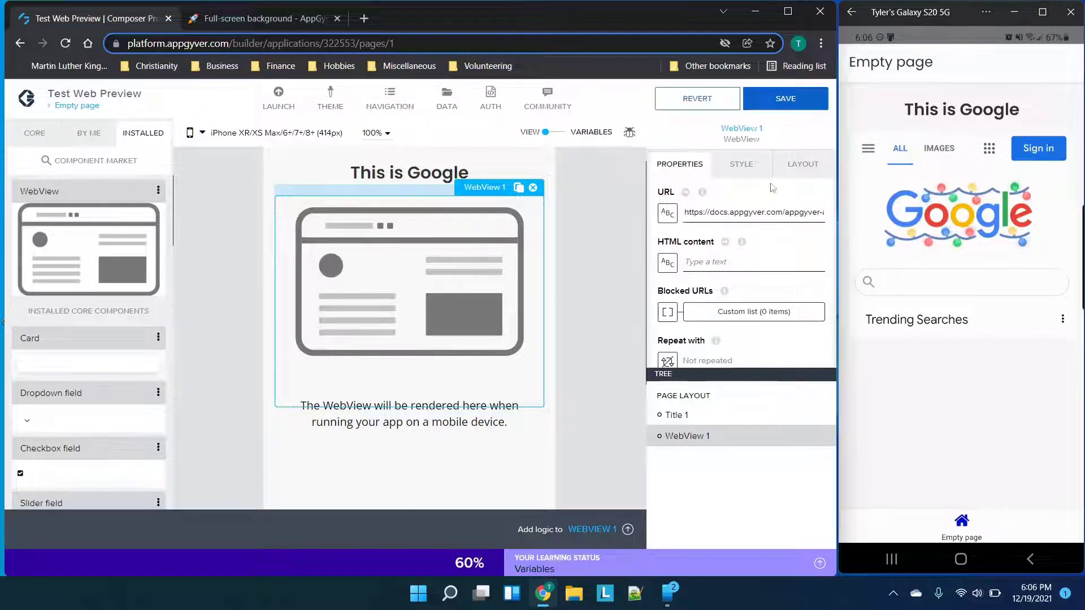
left_click(785, 101)
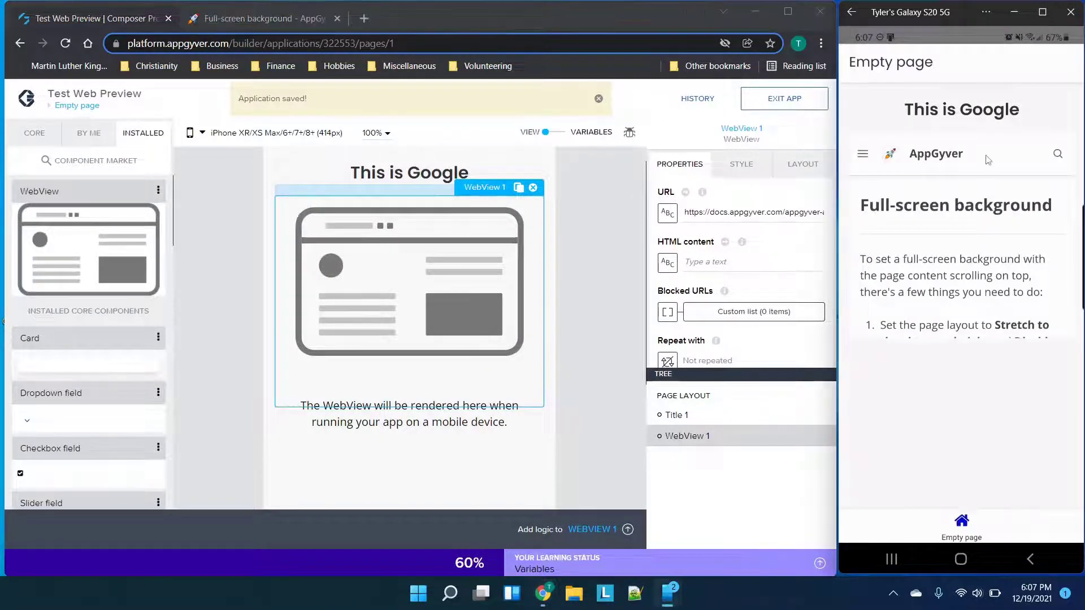
Scroll through the Full-screen background article inside the WebView in the phone preview
left_click(1052, 224)
scroll(1001, 236, "down", 3)
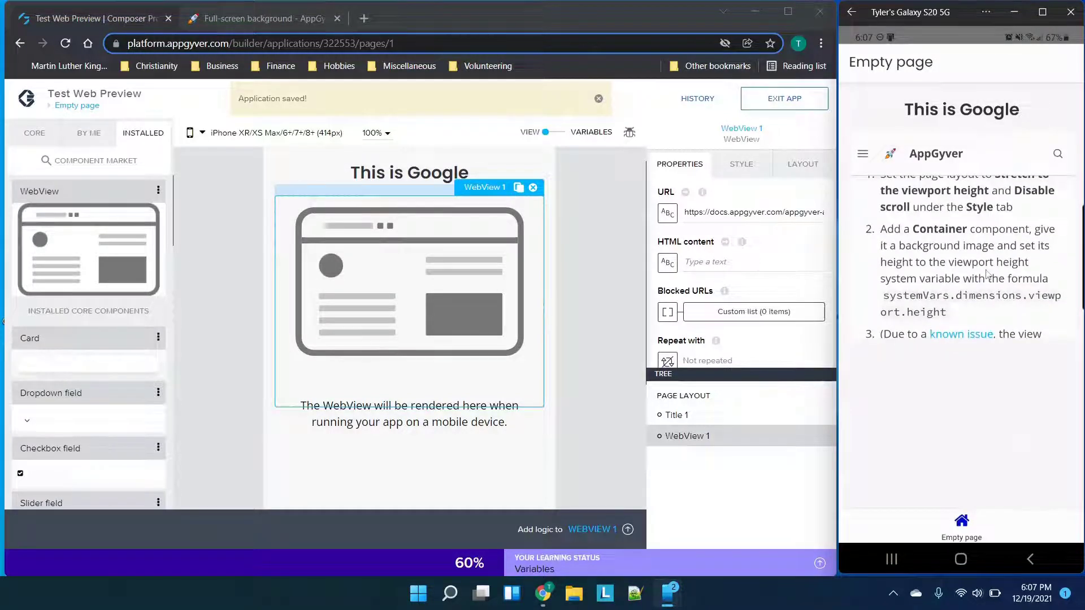
scroll(989, 275, "down", 4)
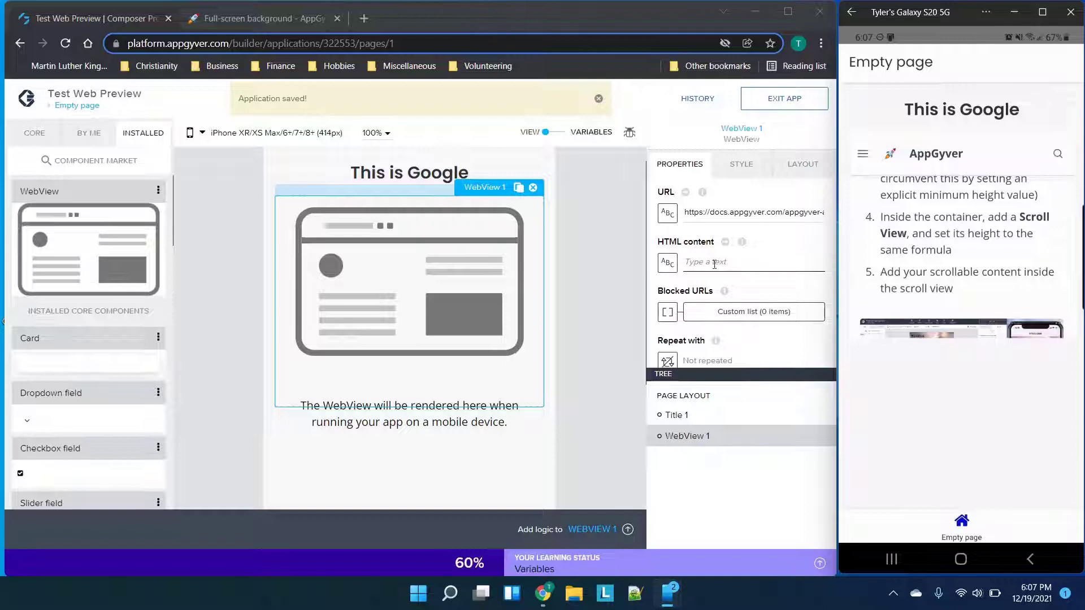
Copy the formula systemVars.dimensions.viewport.height from the Full-screen background docs article and return to the Test Web Preview project
left_click(737, 265)
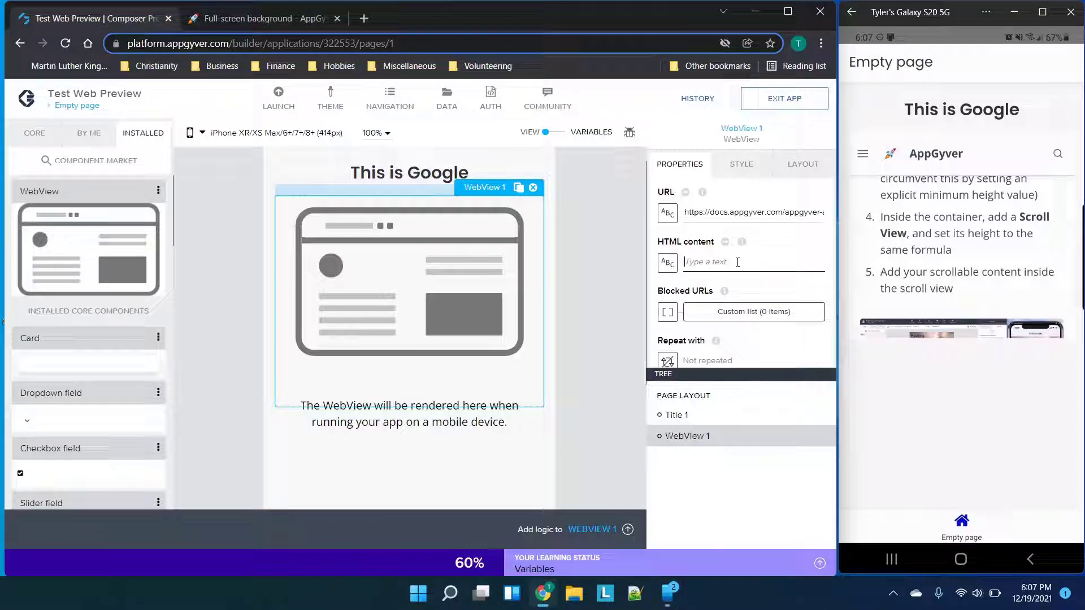
left_click(803, 165)
left_click(283, 20)
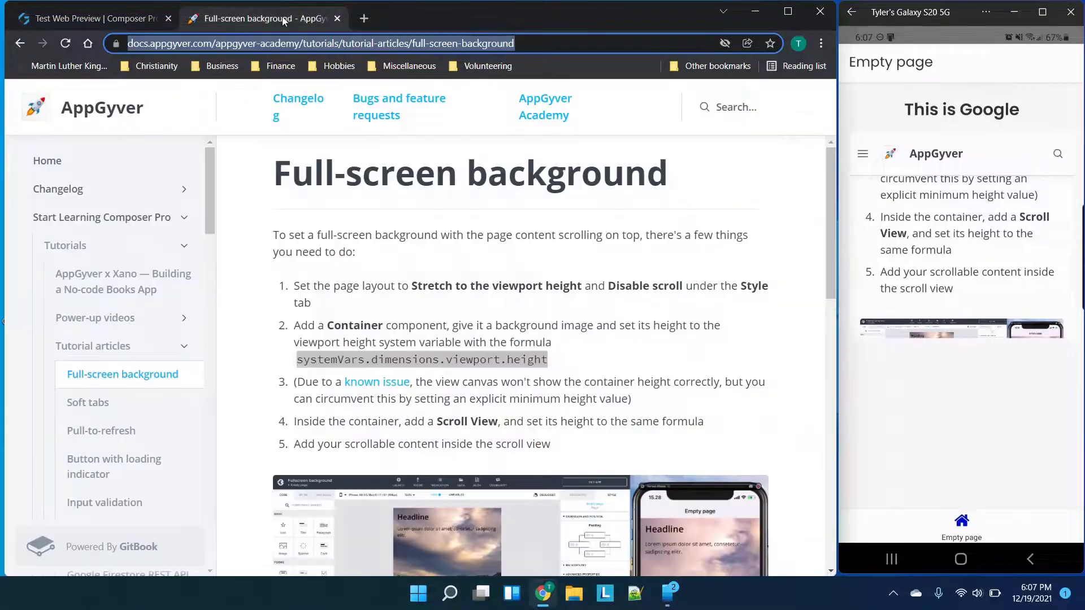
right_click(536, 359)
left_click(574, 375)
left_click(368, 366)
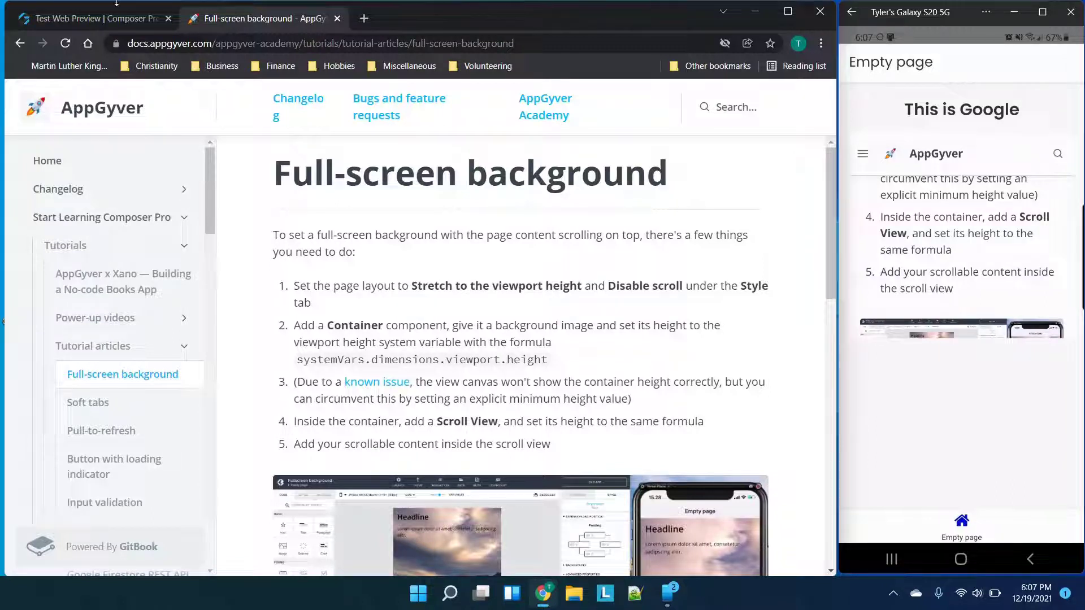
left_click(102, 19)
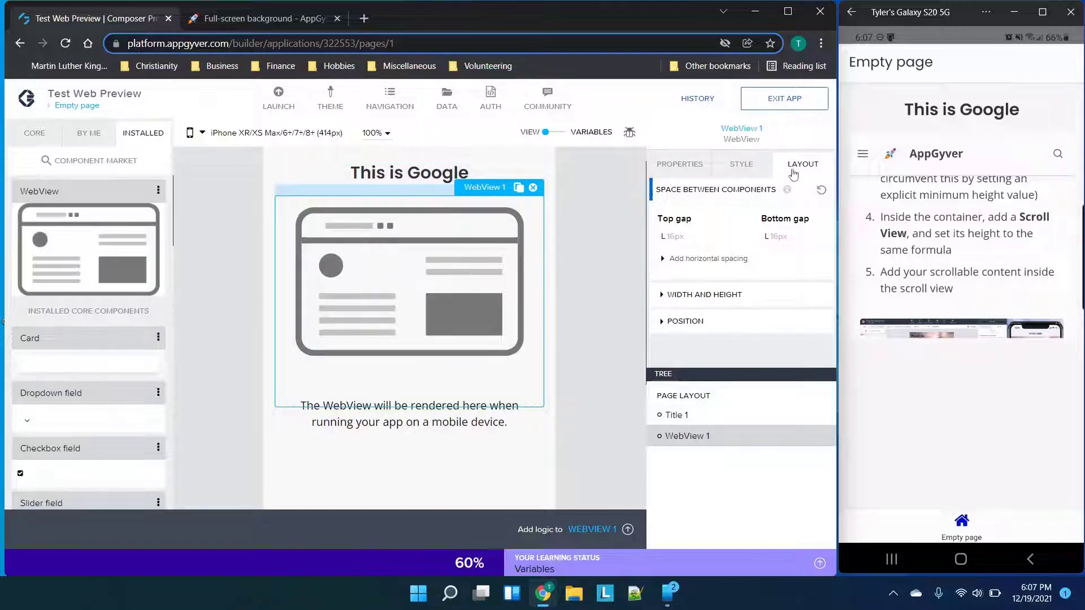
Switch the WebView's width and height sizing to Advanced and open its minimum width for editing
left_click(711, 295)
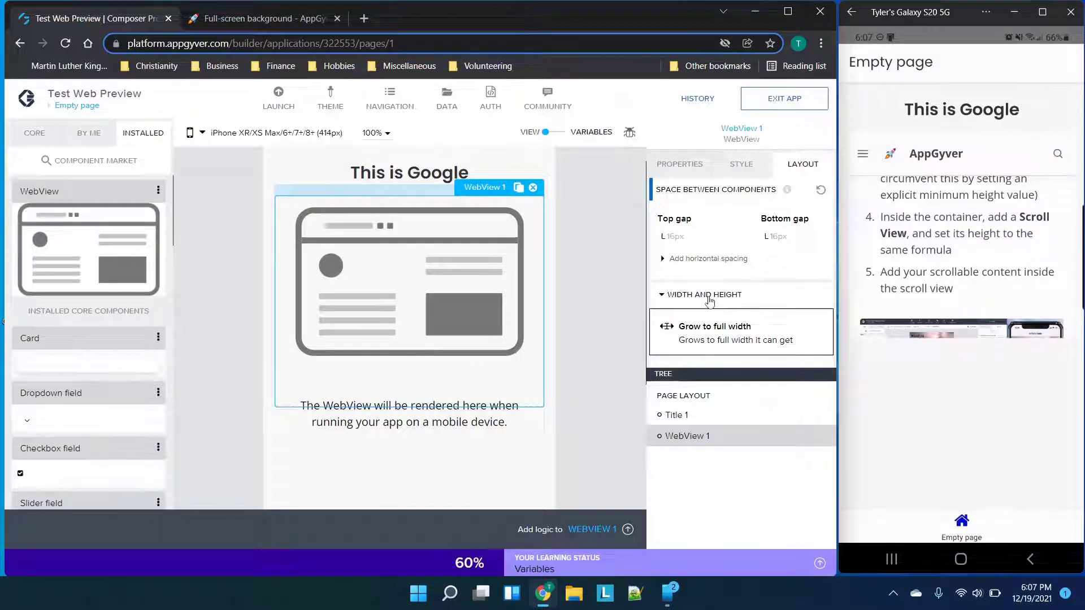
scroll(710, 301, "down", 2)
scroll(711, 300, "down", 1)
left_click(703, 323)
scroll(703, 323, "down", 2)
left_click(672, 290)
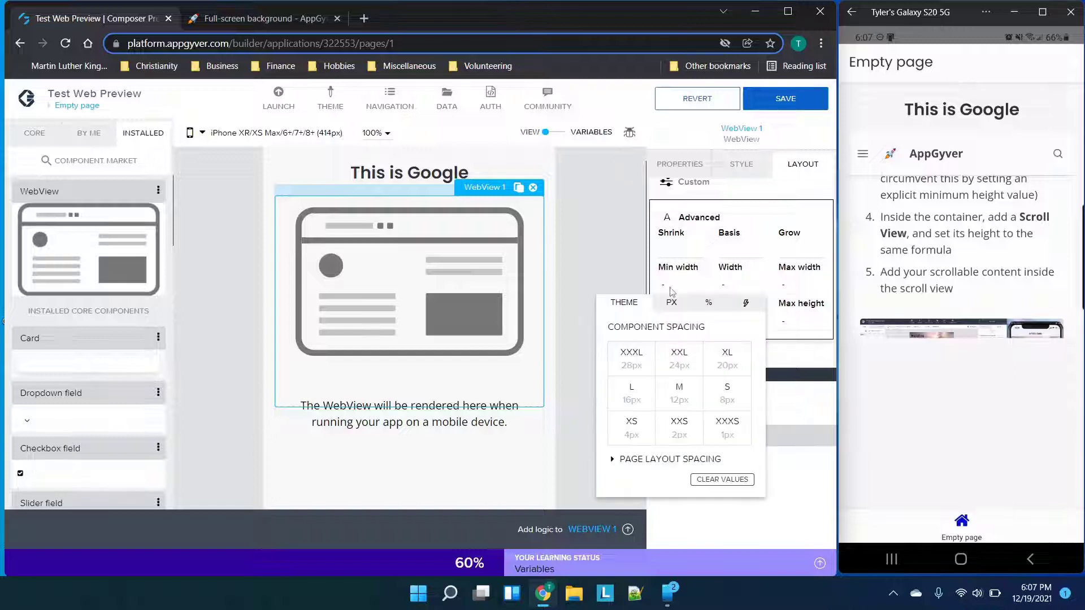
left_click(747, 304)
left_click(673, 352)
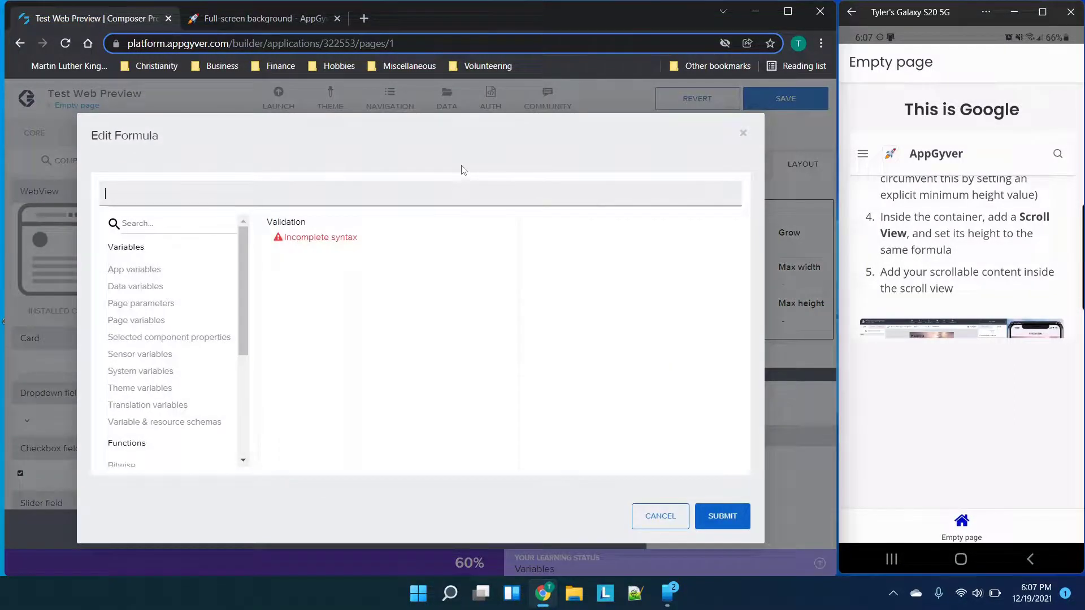
left_click(744, 133)
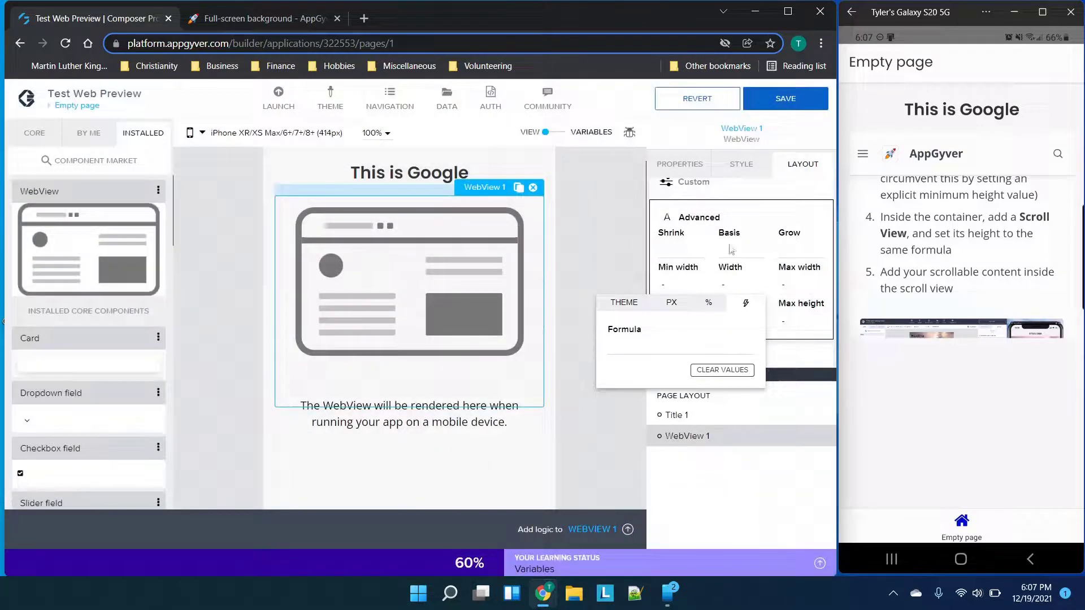
left_click(673, 306)
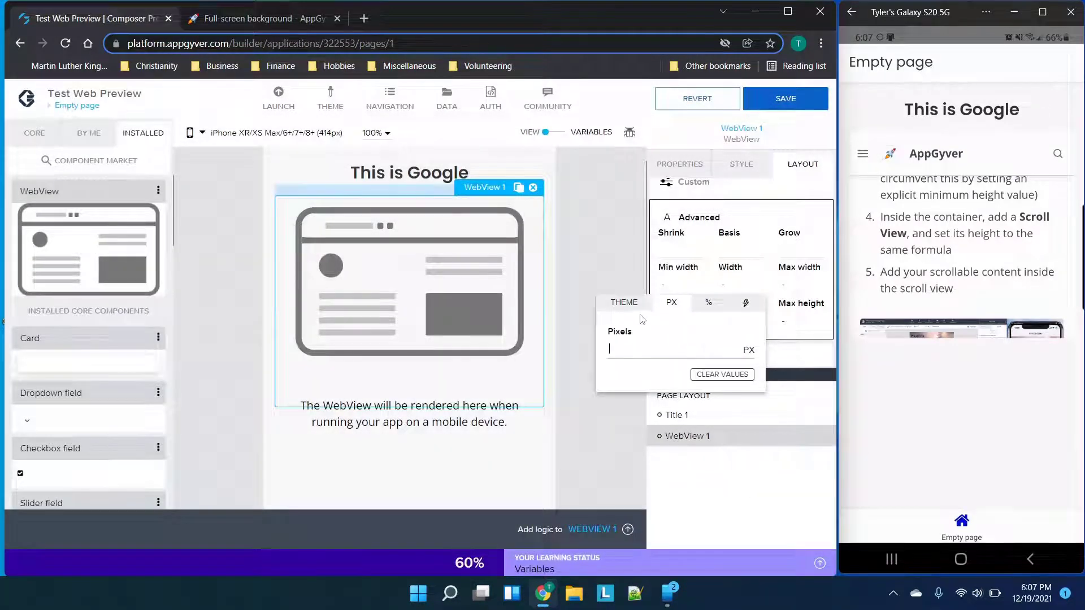
Set the WebView's minimum width and maximum width to 100%
left_click(708, 305)
type("100")
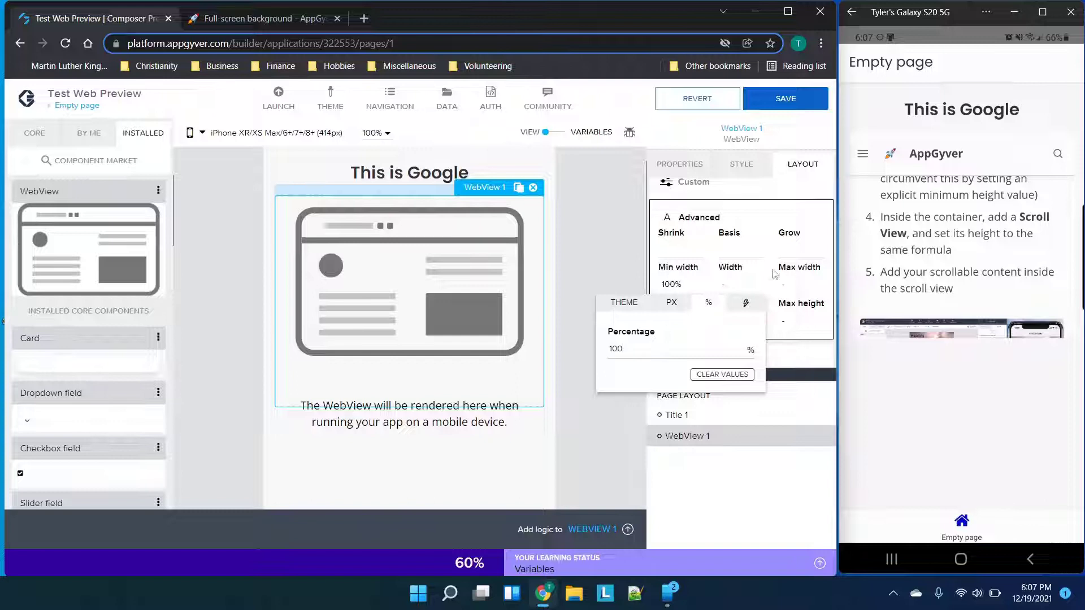
left_click(790, 274)
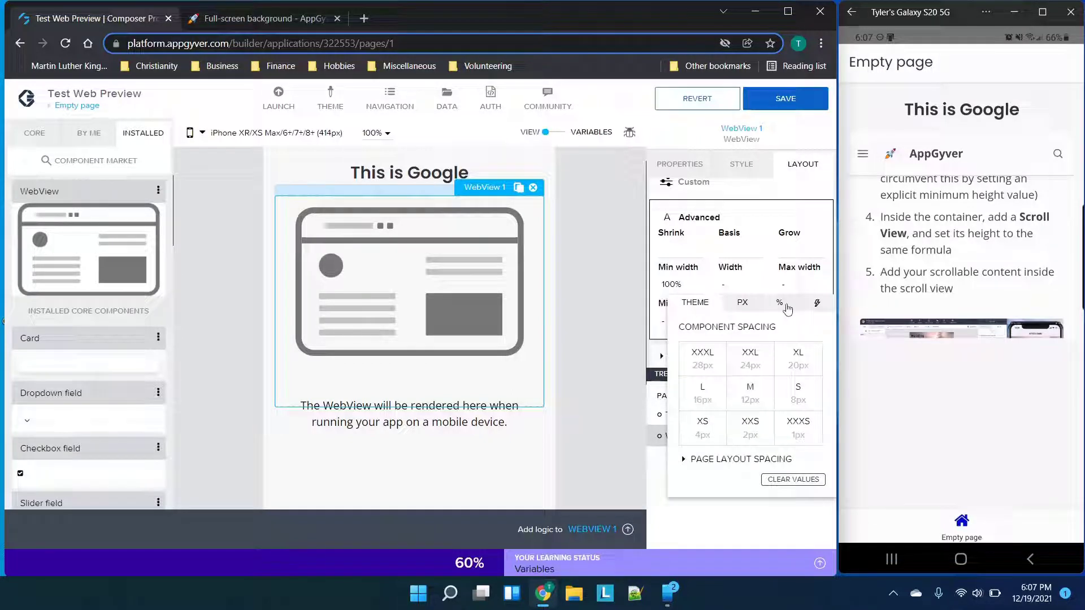
left_click(781, 306)
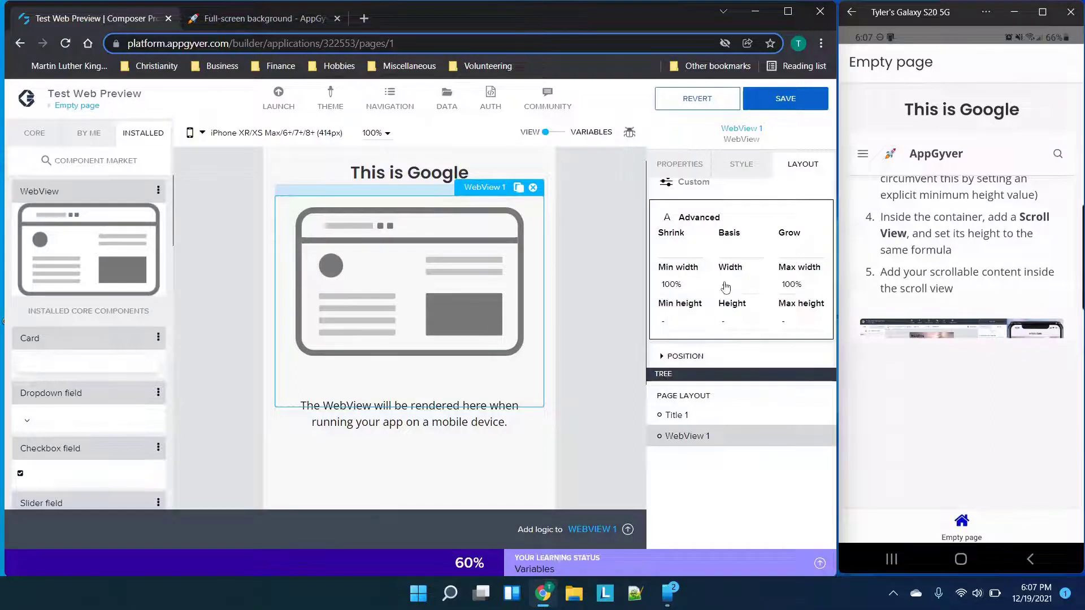
Set the WebView's minimum height to the copied formula systemVars.dimensions.viewport.height
left_click(682, 326)
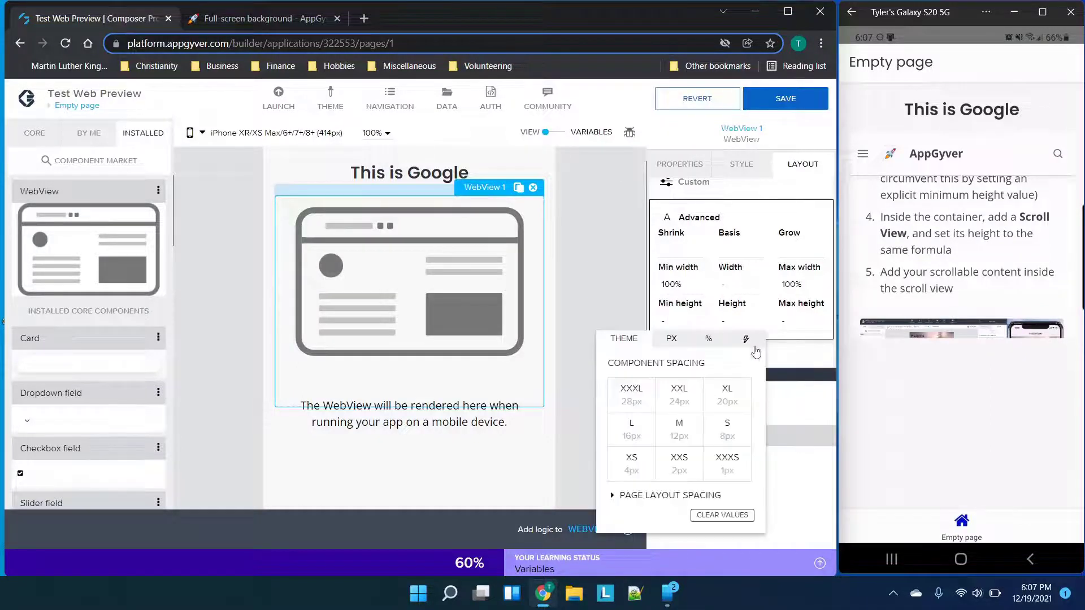
left_click(750, 349)
left_click(644, 387)
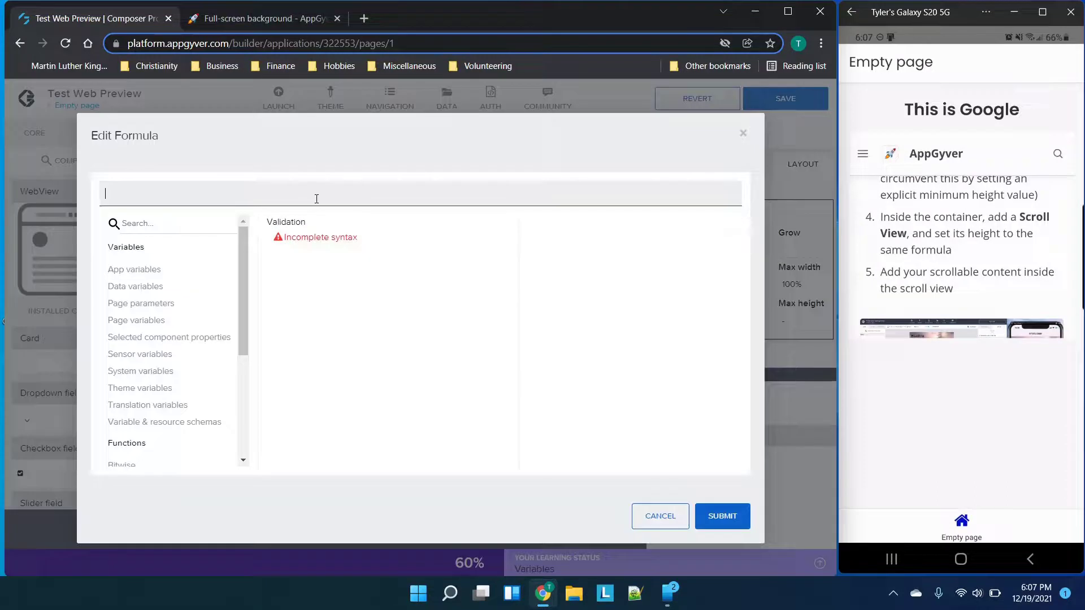
key("ctrl+v")
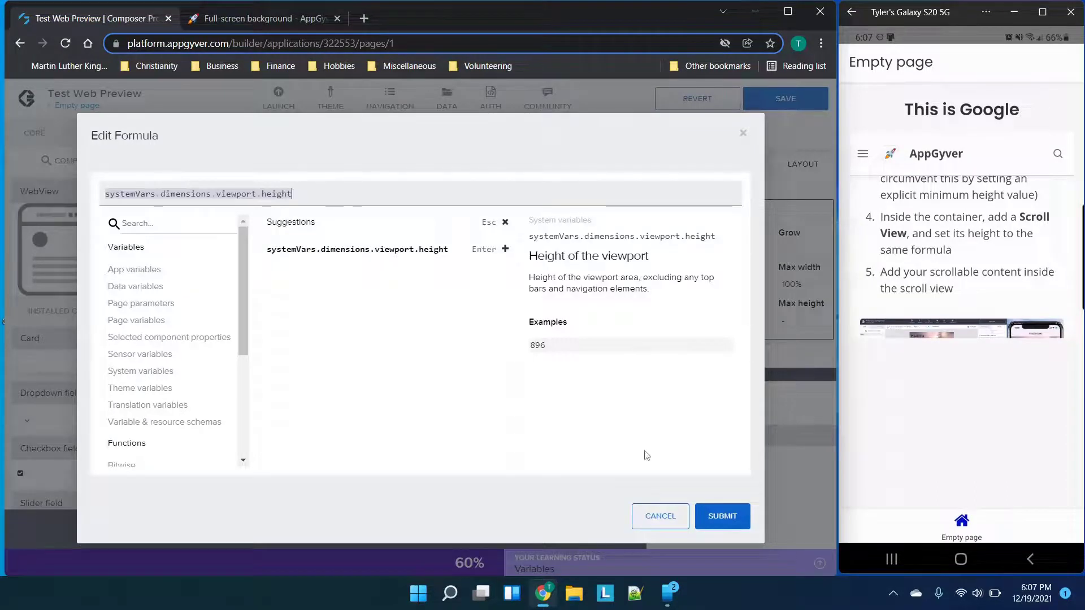
left_click(717, 515)
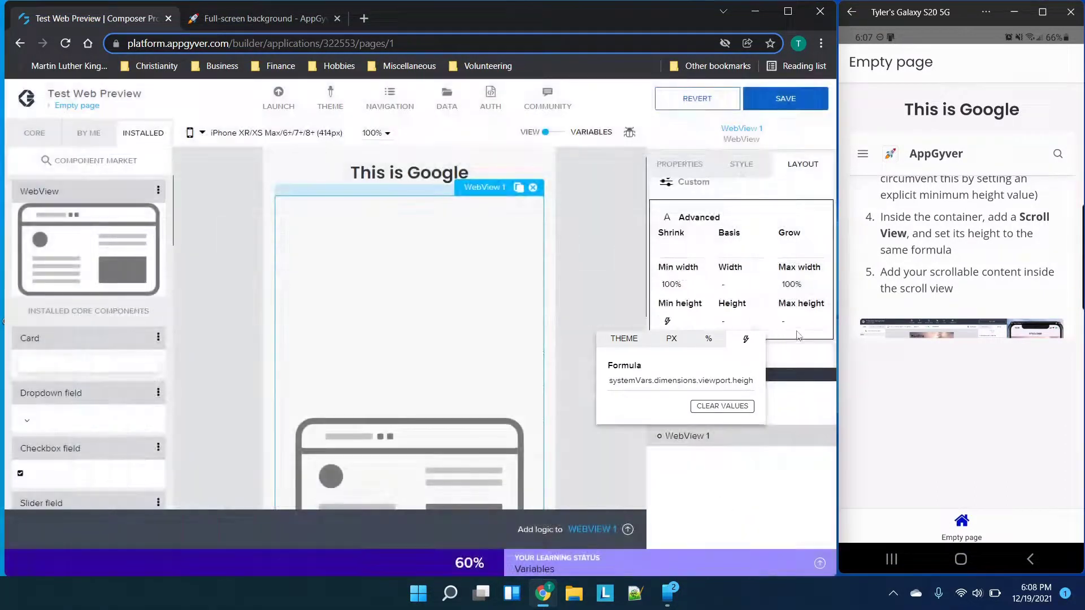
Set the WebView's maximum height to the formula systemVars.dimensions.viewport.height and save the app
left_click(799, 336)
left_click(801, 322)
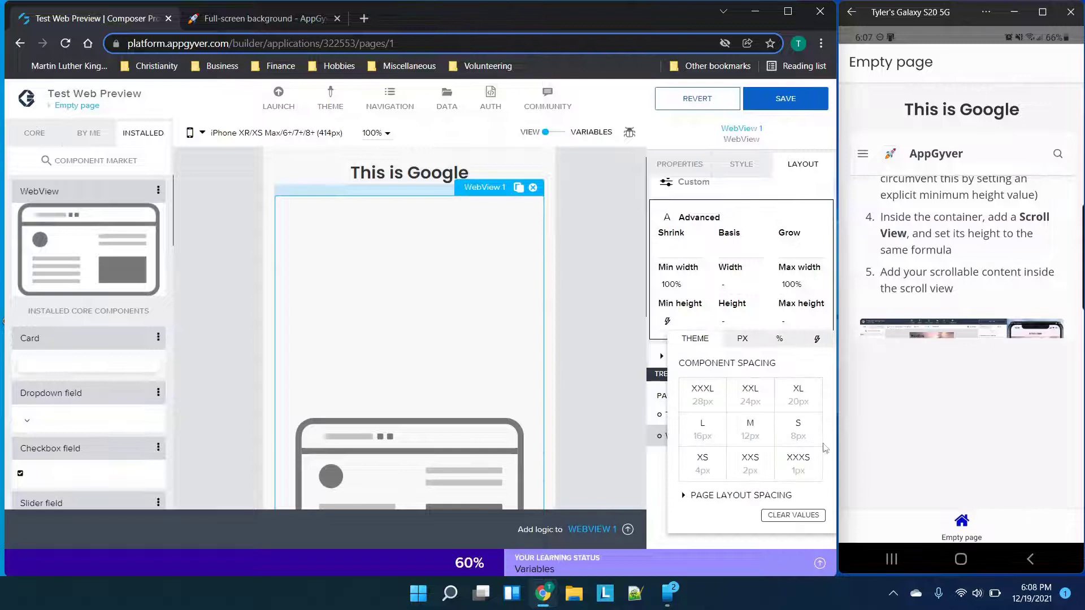
left_click(817, 339)
left_click(728, 387)
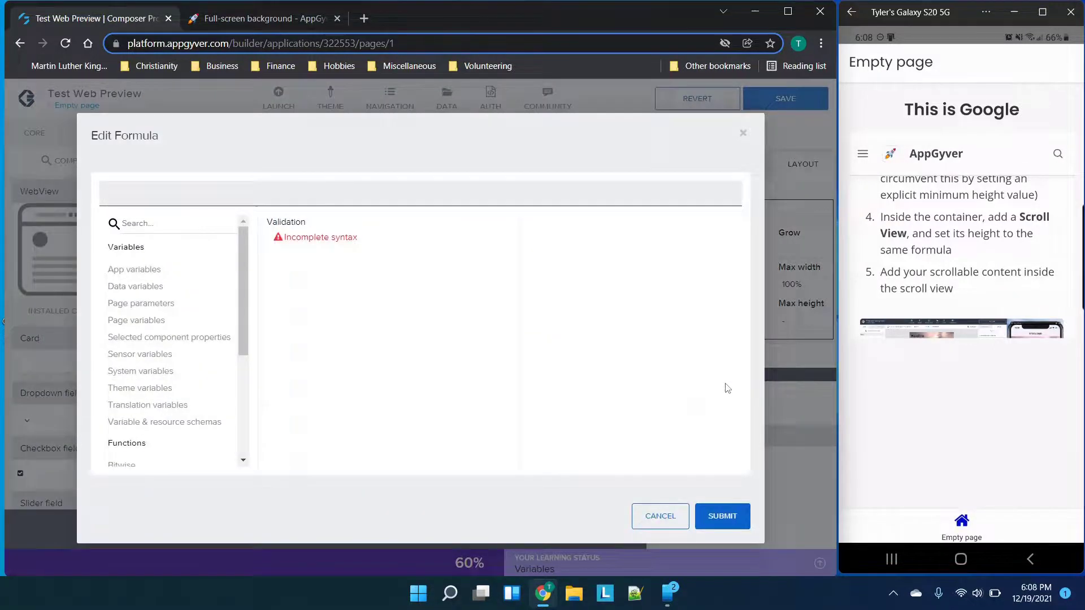
key("ctrl+v")
left_click(727, 521)
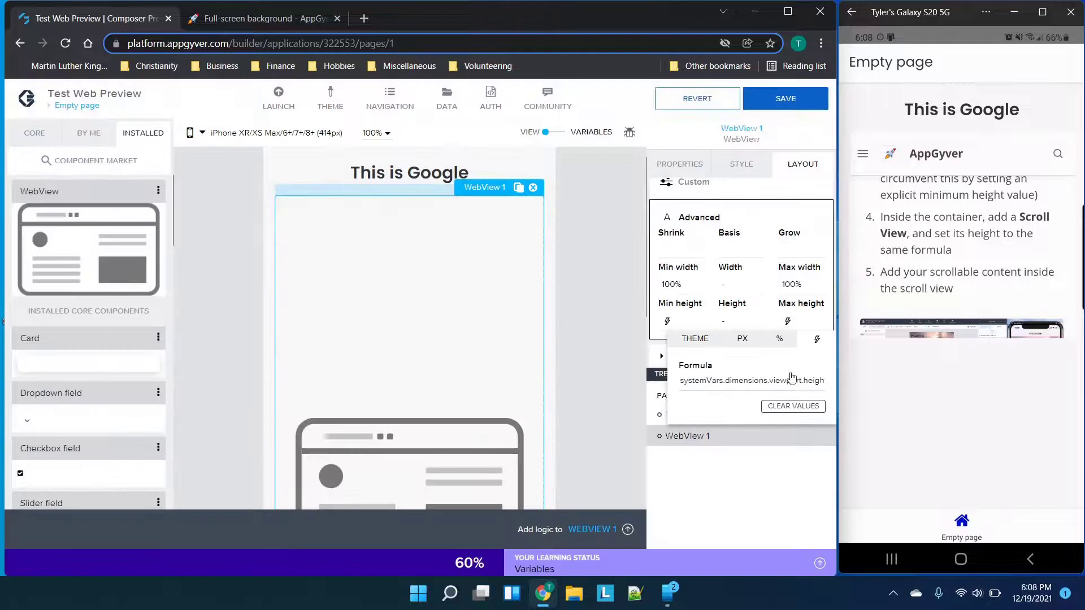
left_click(797, 107)
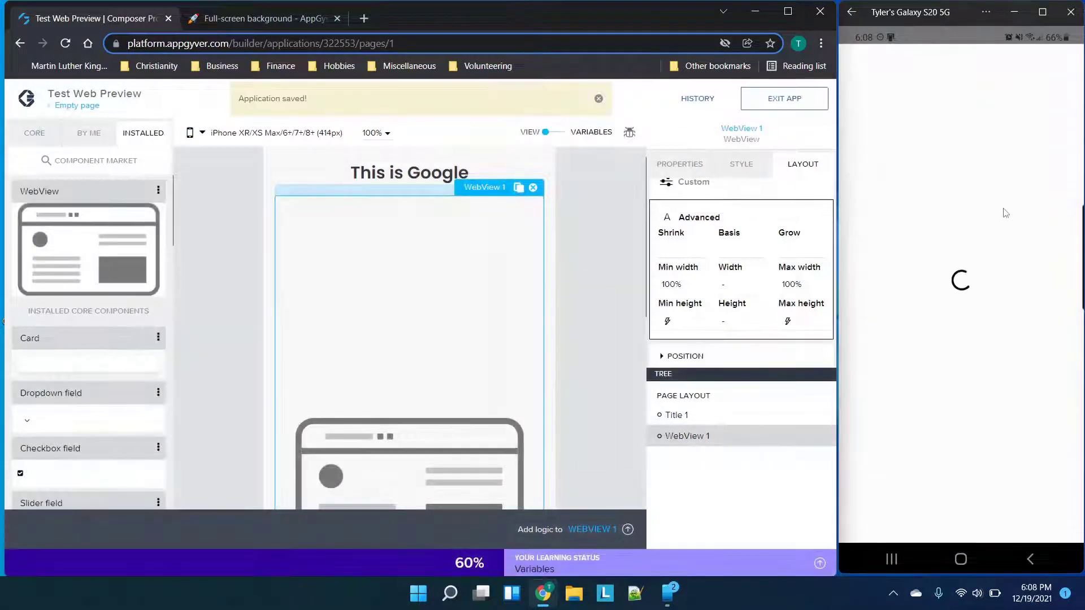
Scroll through the resized WebView's article to its end in the phone preview and return to its start
scroll(984, 209, "down", 10)
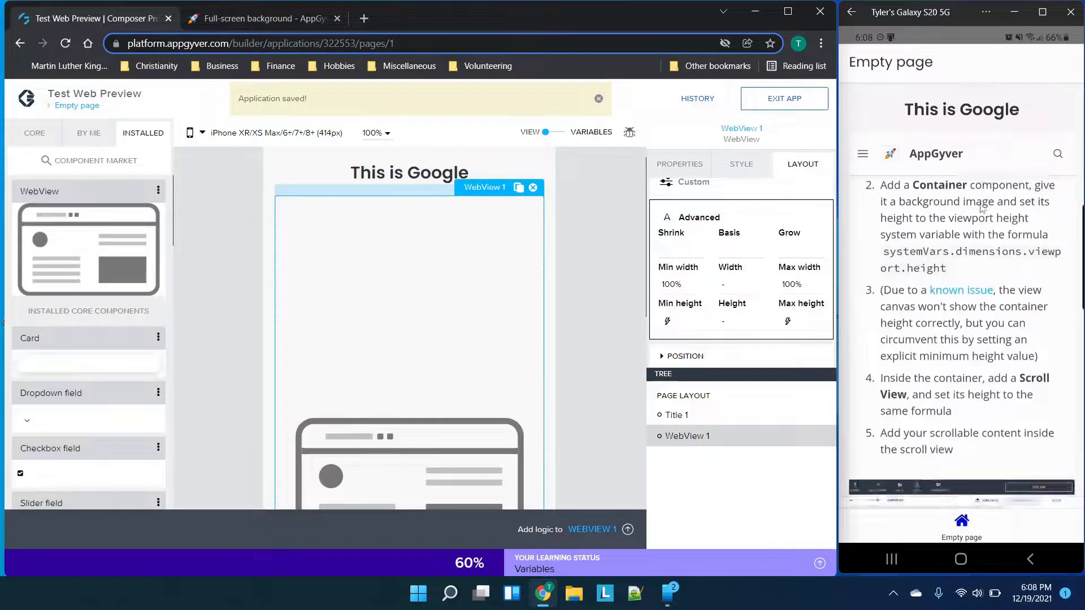
scroll(982, 209, "down", 5)
scroll(983, 209, "up", 2)
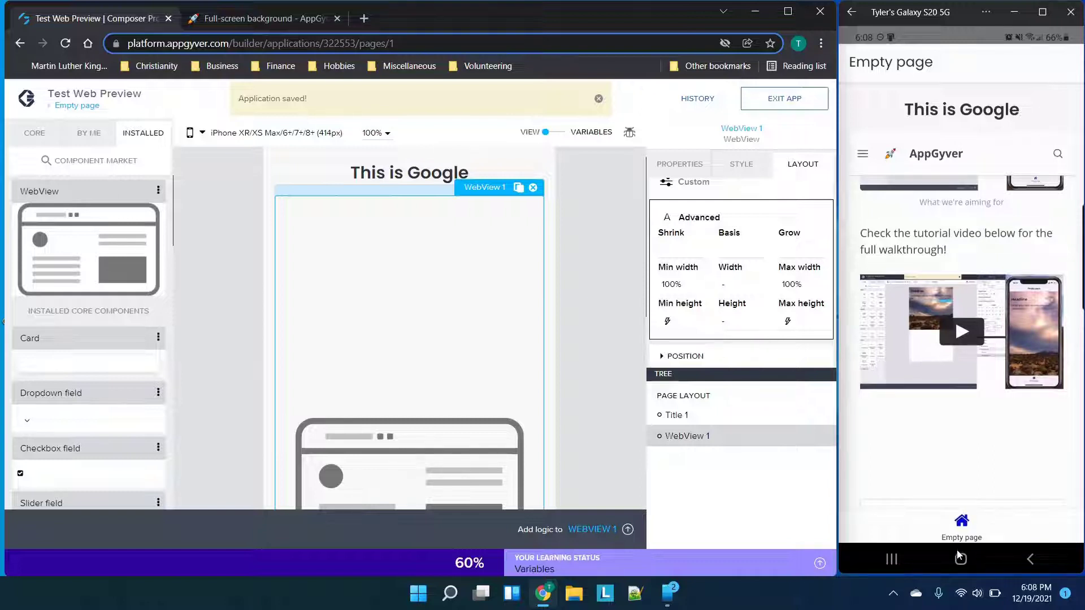
scroll(971, 512, "down", 3)
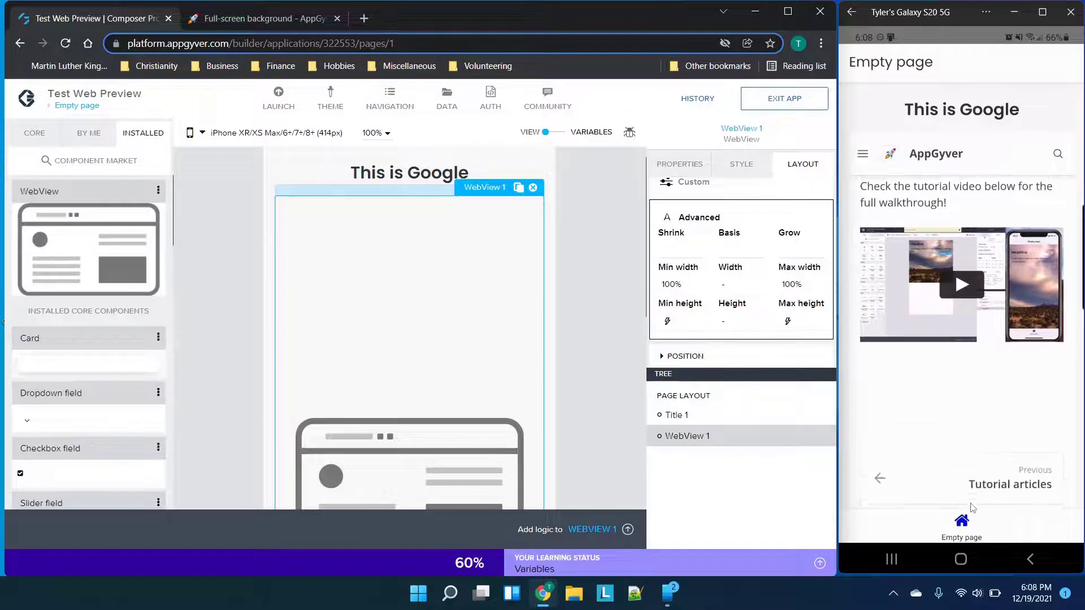
scroll(971, 507, "down", 3)
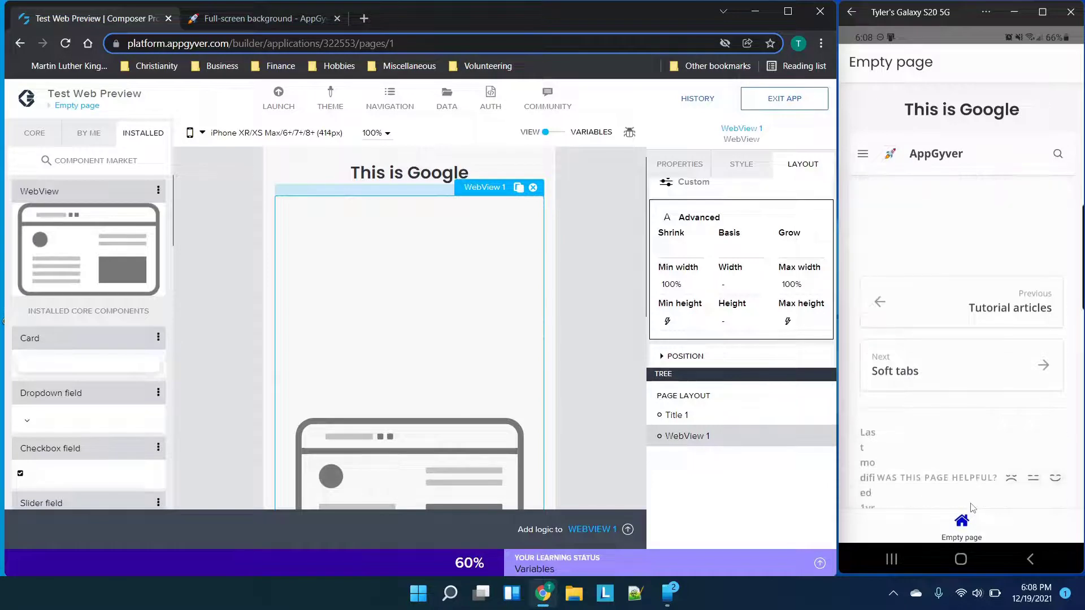
scroll(942, 332, "up", 10)
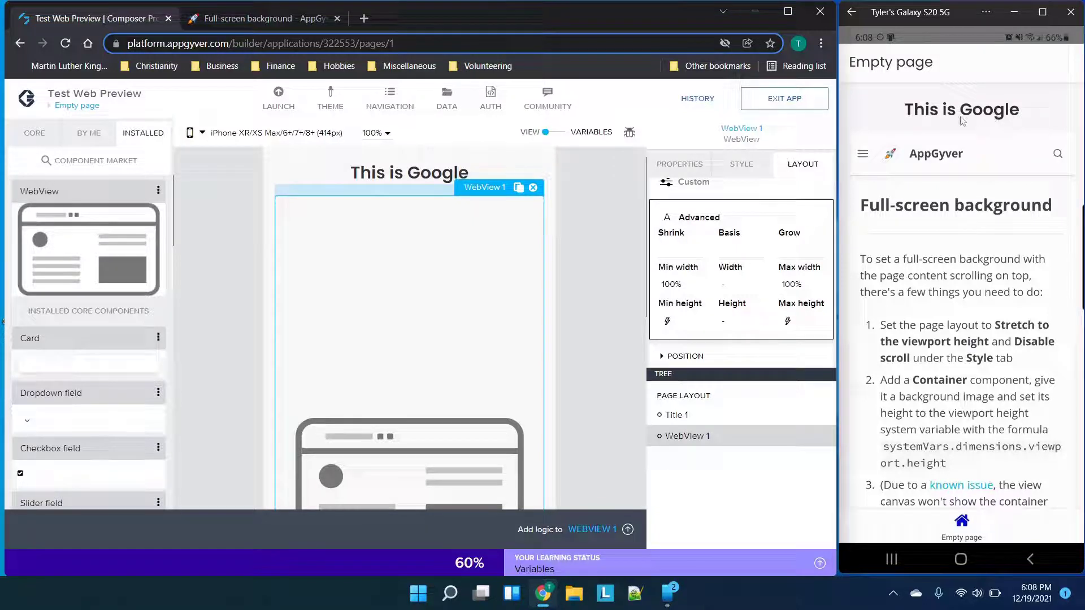
Change the page title's content to "This is Appgyver" and save the app
left_click(421, 180)
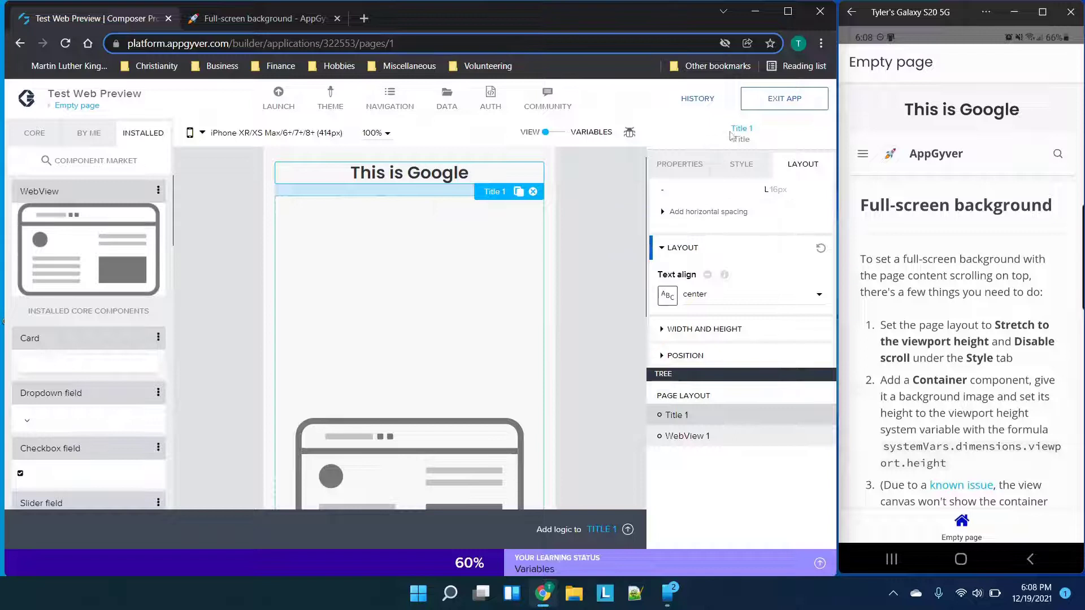
left_click(680, 164)
double_click(714, 213)
key("BackSpace")
type("Appgyver")
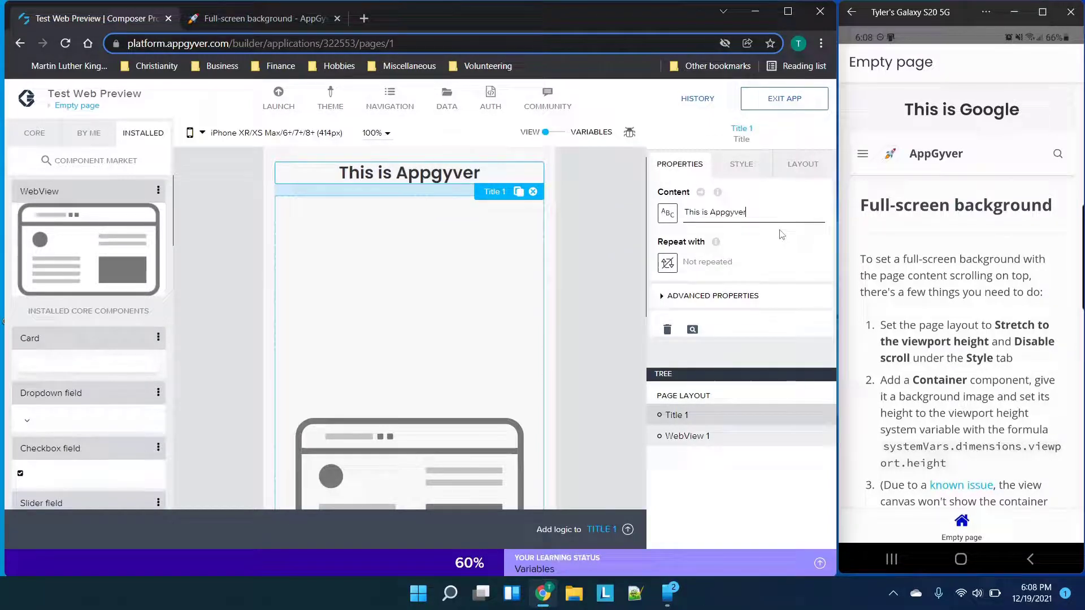
left_click(784, 98)
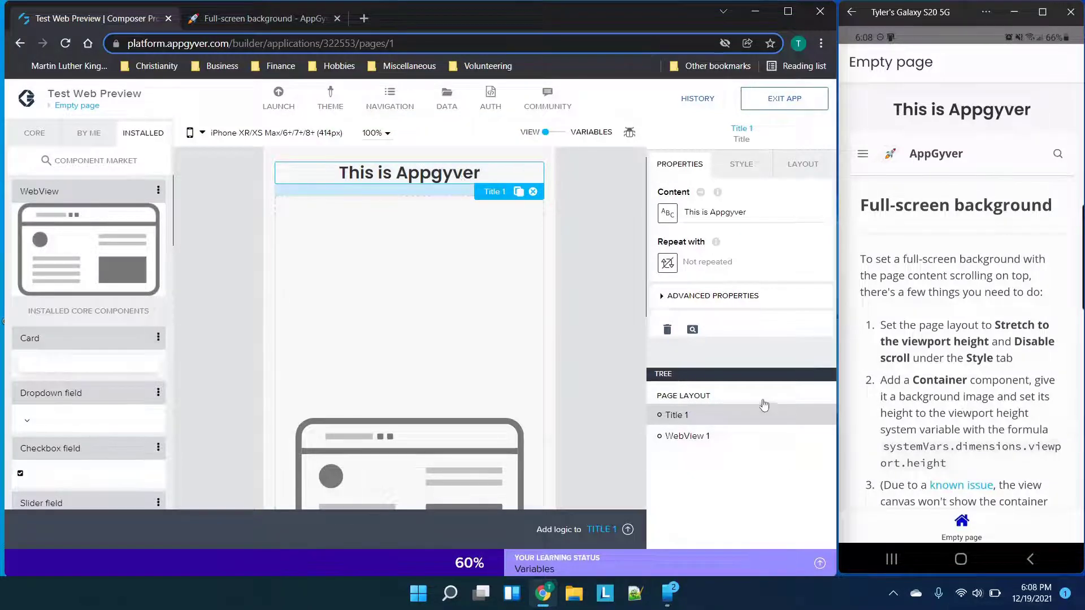
Delete the title component above the WebView and save the app
left_click(533, 192)
left_click(770, 98)
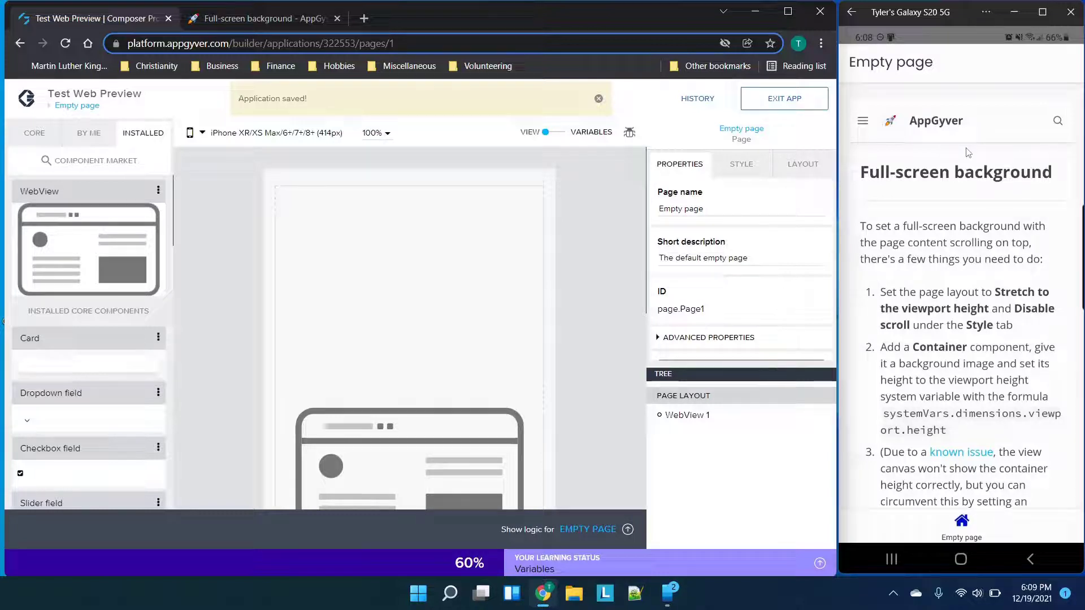
Examine the page's layout and style options and the WebView's spacing, width and height settings
left_click(801, 165)
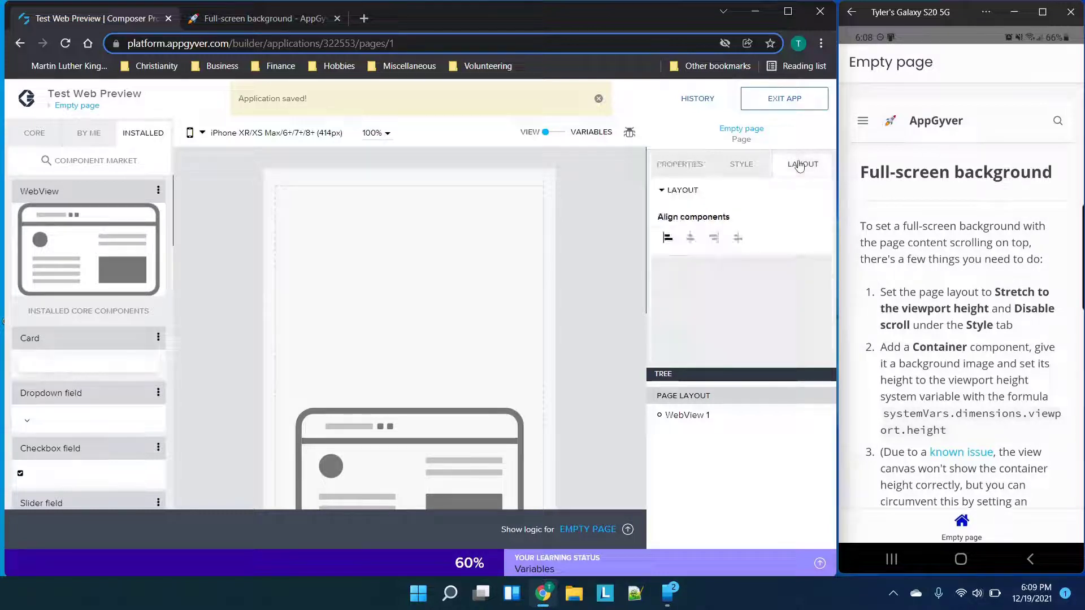
left_click(755, 173)
left_click(452, 266)
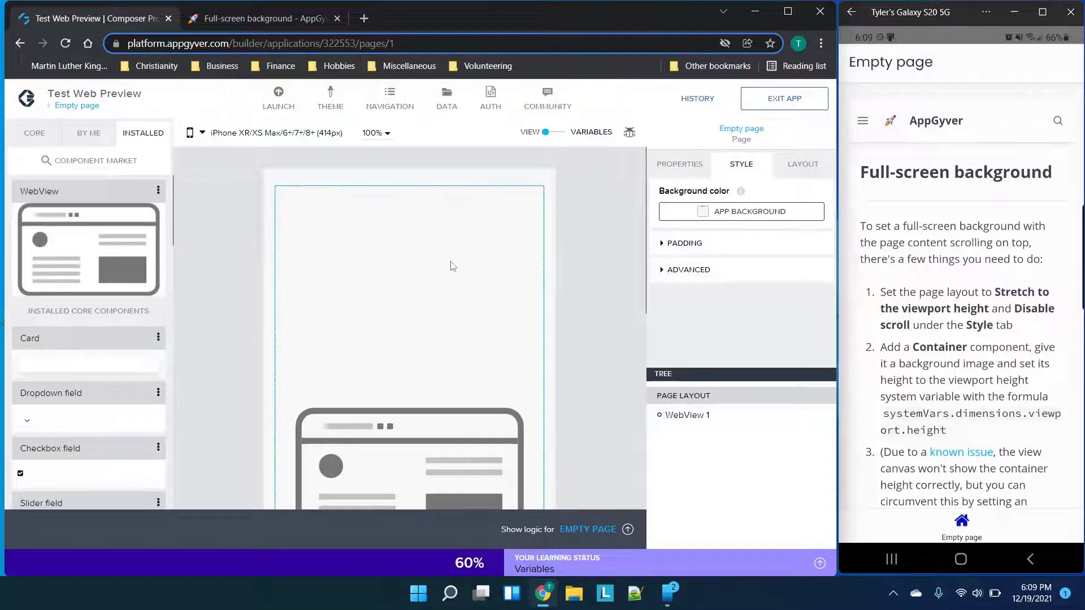
left_click(804, 169)
scroll(746, 272, "down", 4)
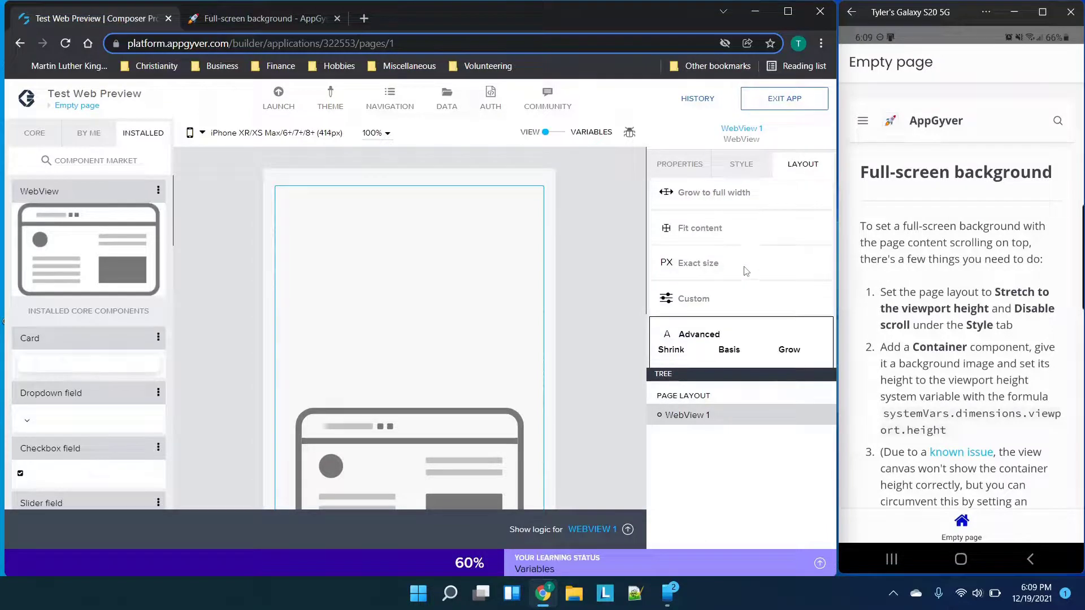
scroll(795, 299, "up", 2)
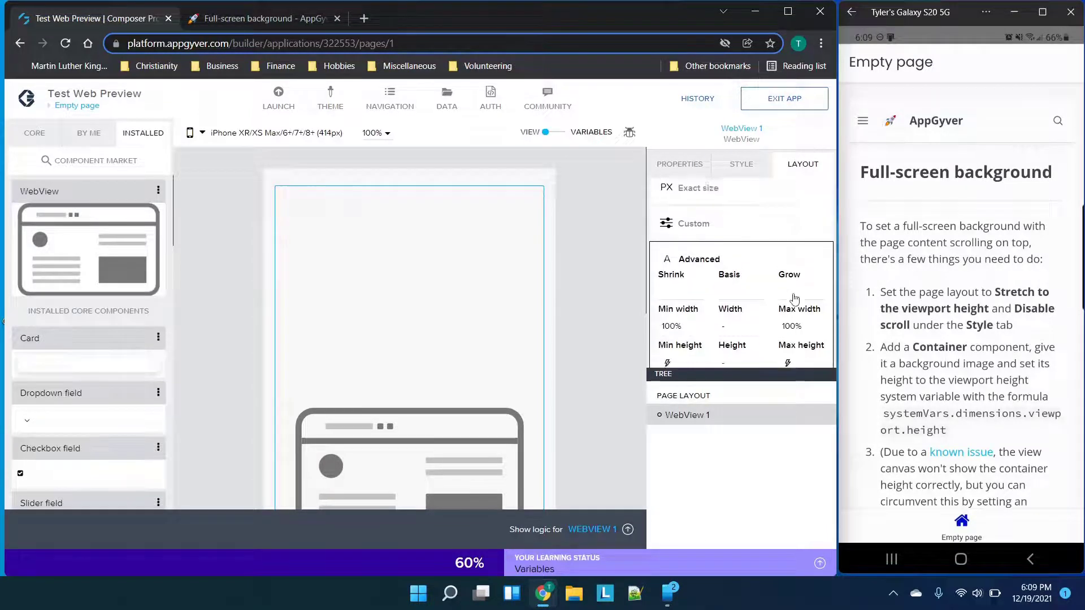
scroll(794, 300, "up", 1)
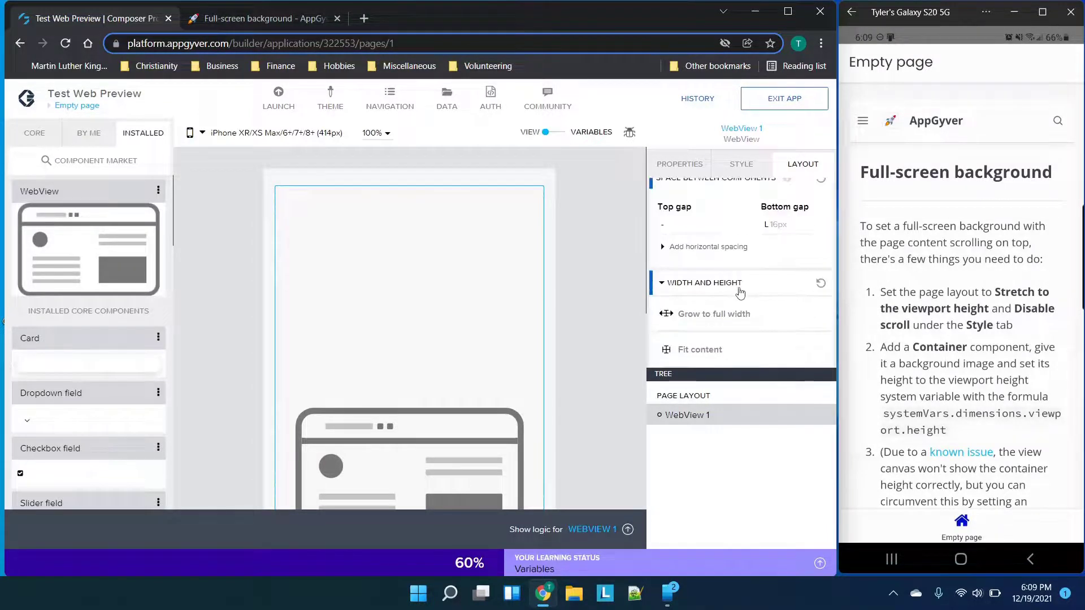
scroll(740, 293, "up", 1)
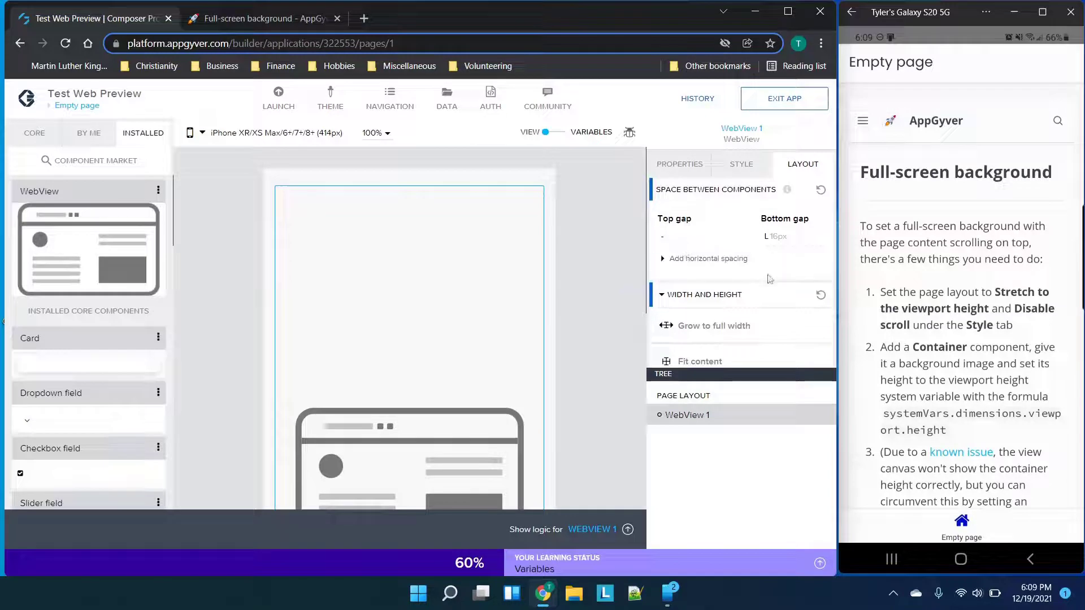
Open the "MongoDB Realm with Composer" article from the documentation site's navigation menu inside the phone preview's WebView
scroll(768, 274, "down", 2)
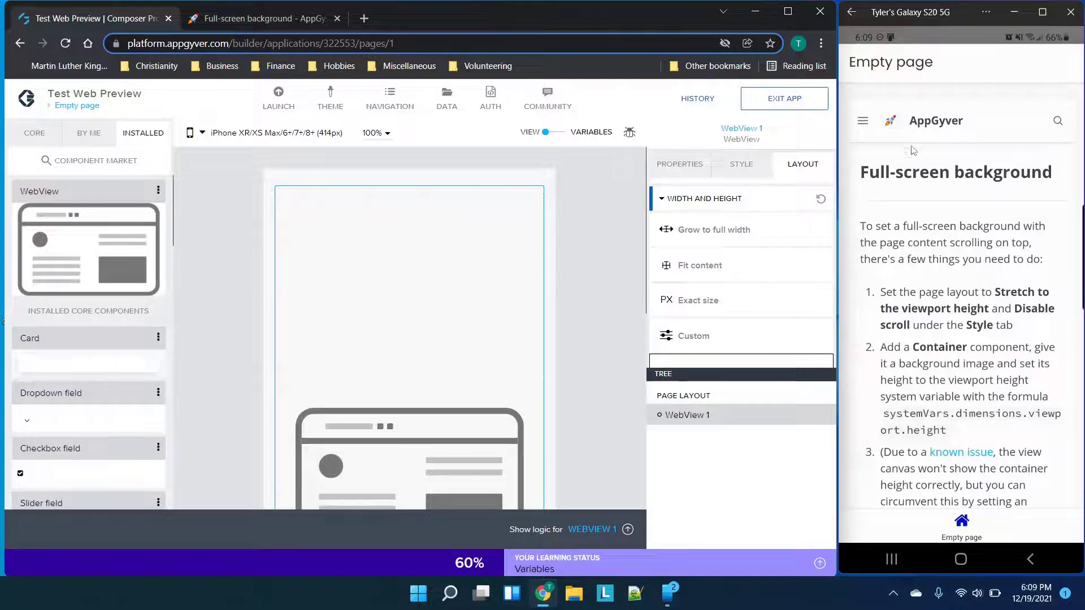
left_click(863, 121)
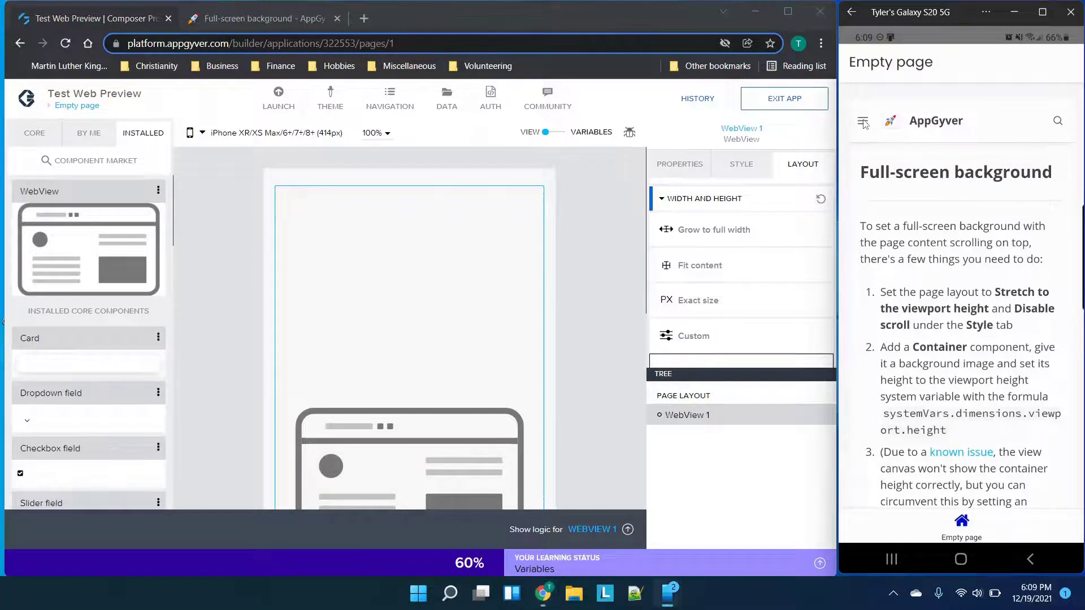
scroll(953, 281, "down", 4)
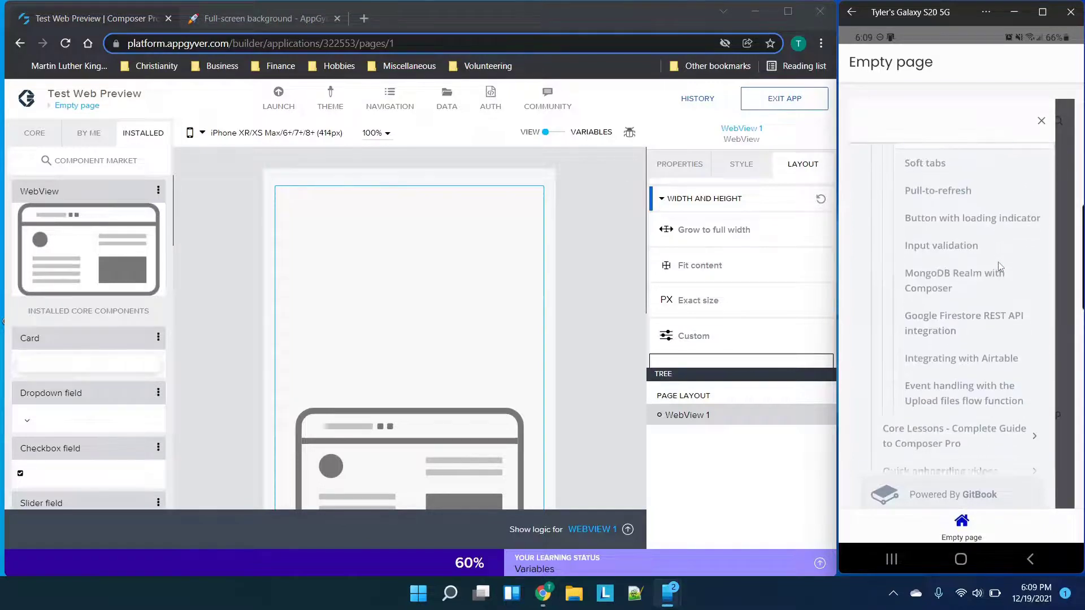
left_click(953, 281)
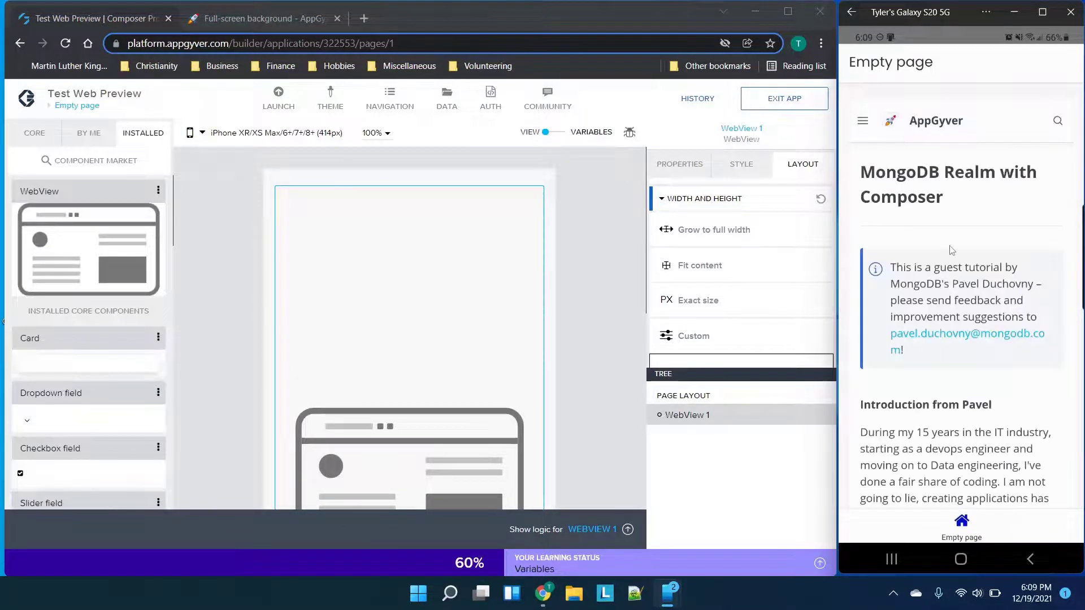
Read through the MongoDB Realm article in the phone preview down to the list of three initial Composer Pro pages
scroll(951, 250, "down", 10)
scroll(951, 249, "down", 10)
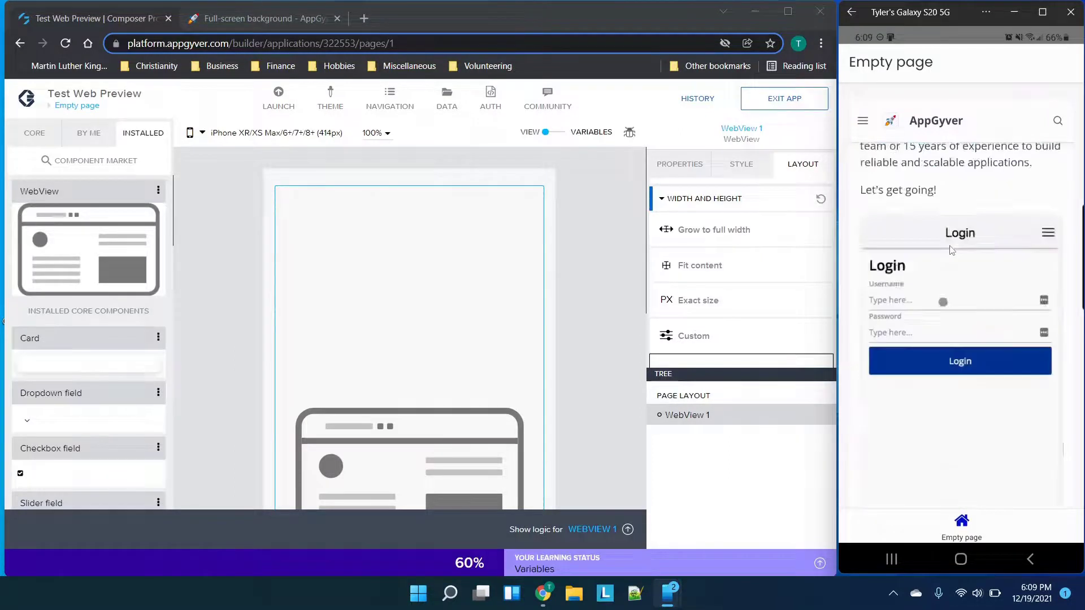
scroll(952, 250, "up", 3)
scroll(952, 250, "down", 10)
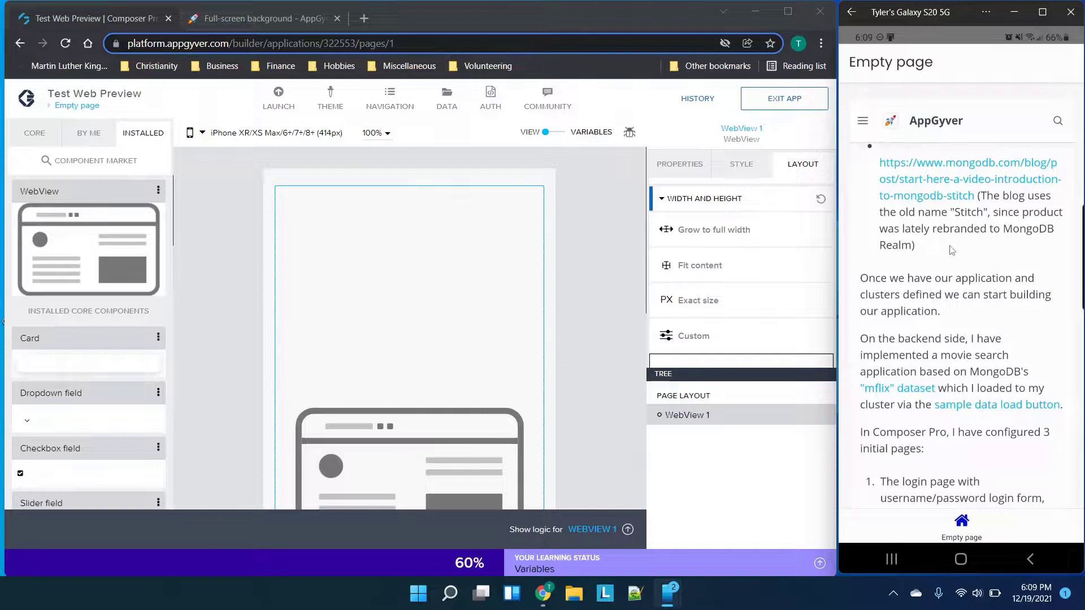
scroll(952, 250, "down", 5)
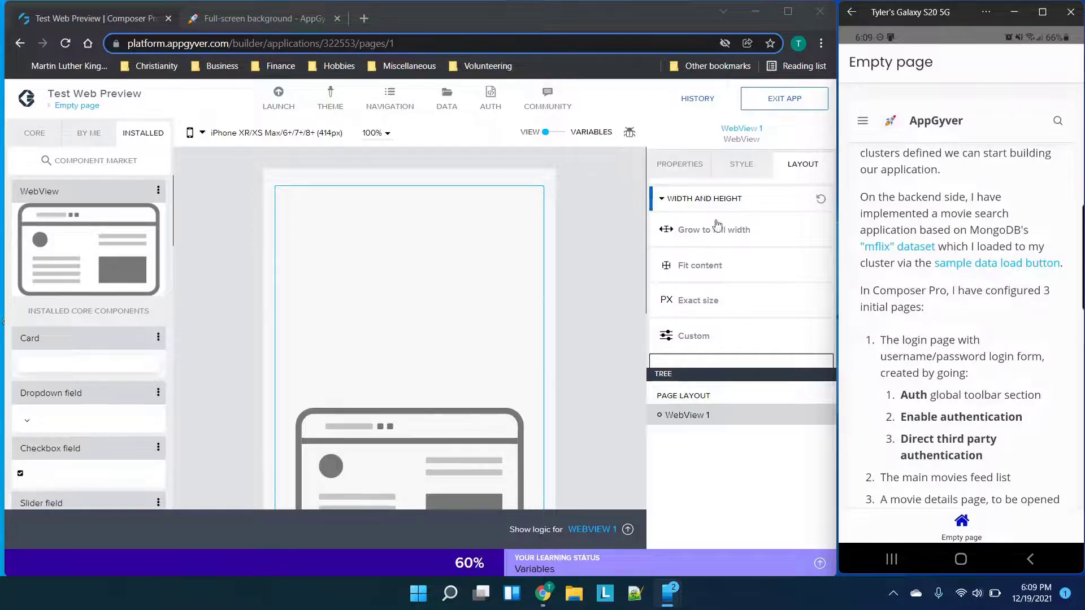
Show the WebView's URL and content properties, and scroll the phone preview's article back up toward its introduction
left_click(705, 168)
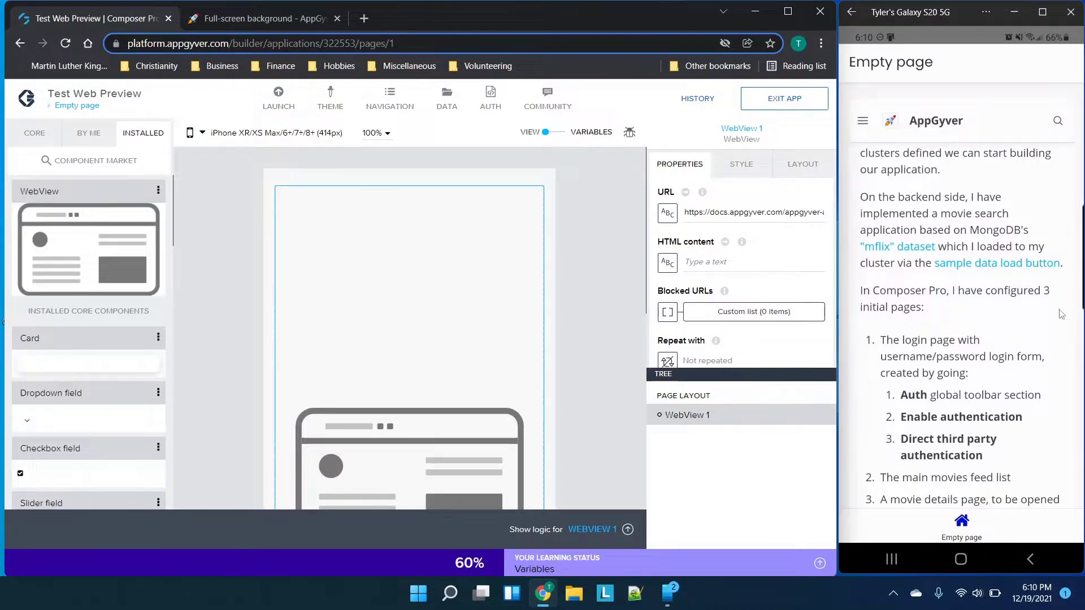
scroll(984, 303, "up", 5)
scroll(984, 302, "up", 10)
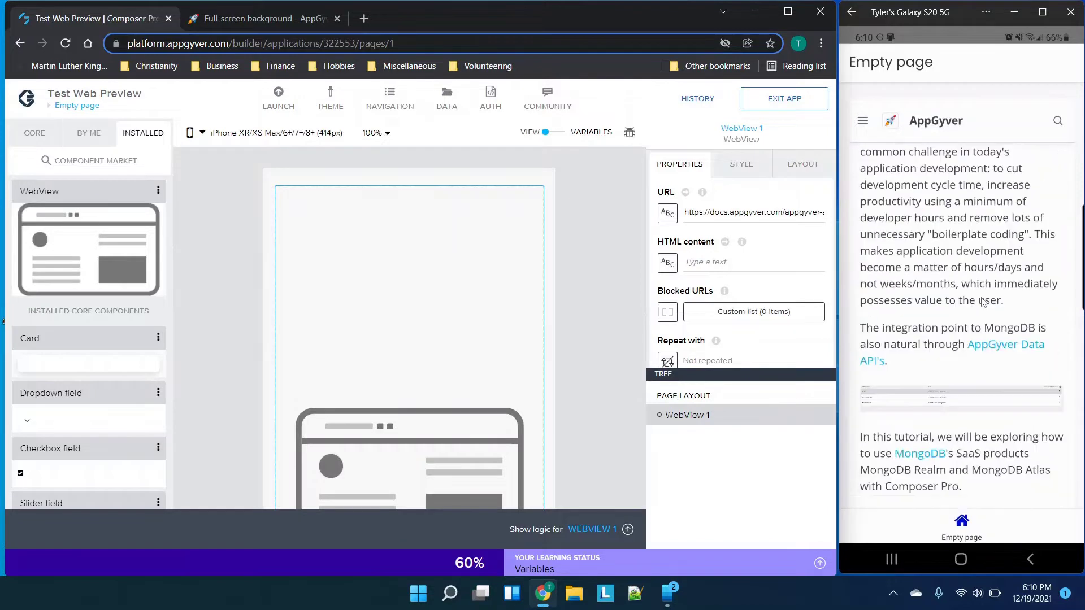